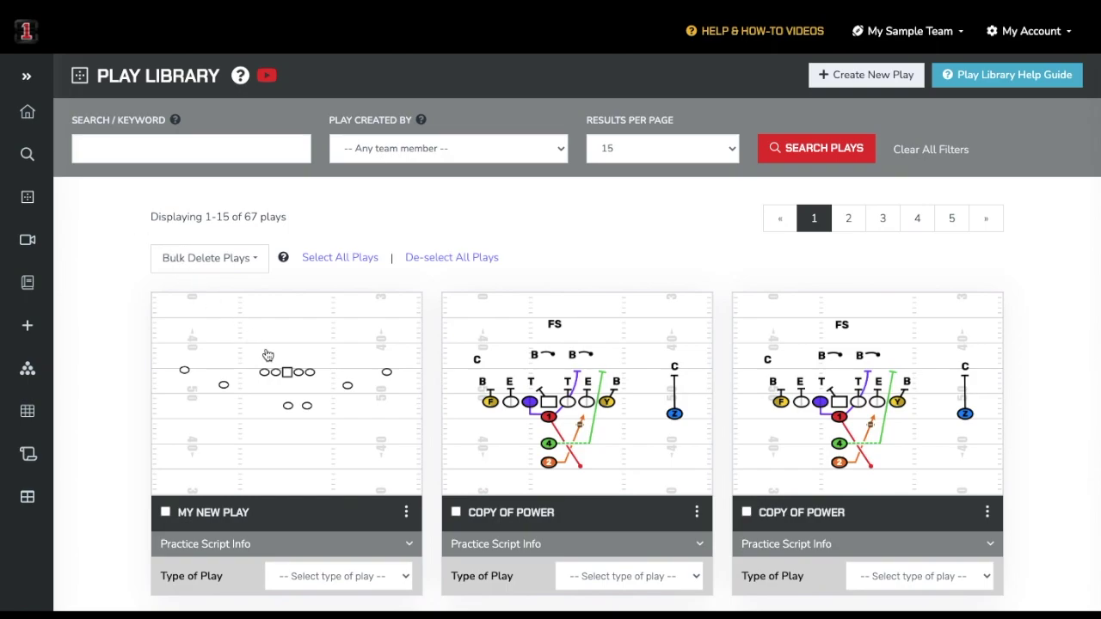
- Open MY NEW PLAY in the play editor using Edit Play from its card menu
click(408, 514)
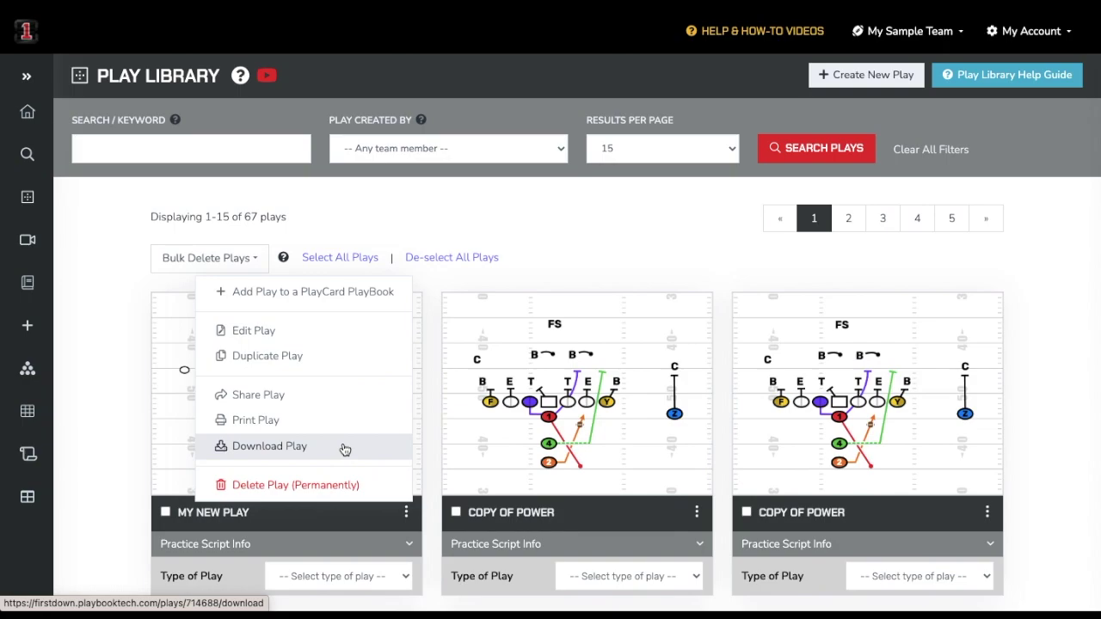
click(274, 342)
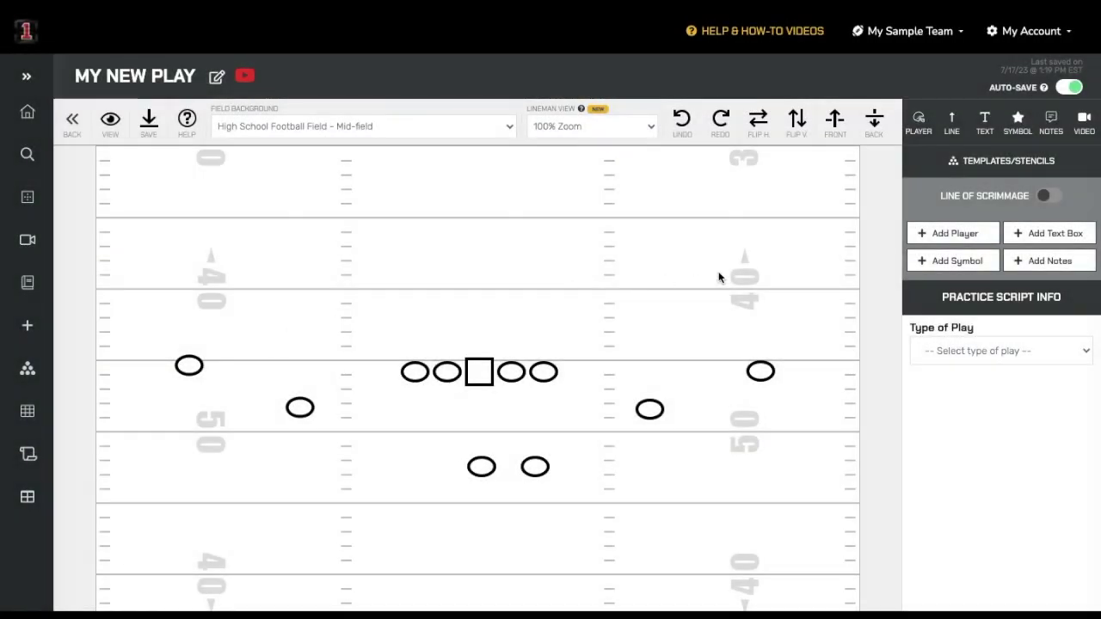
- Fill the far-right receiver red and give it the label X
click(762, 373)
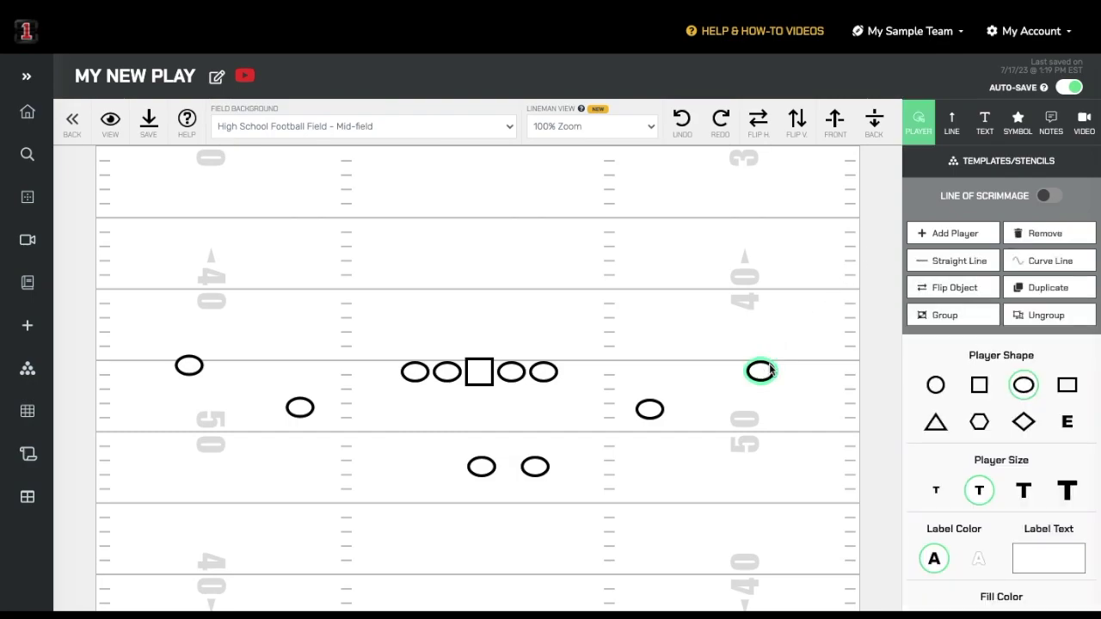
scroll(912, 347, down, 4)
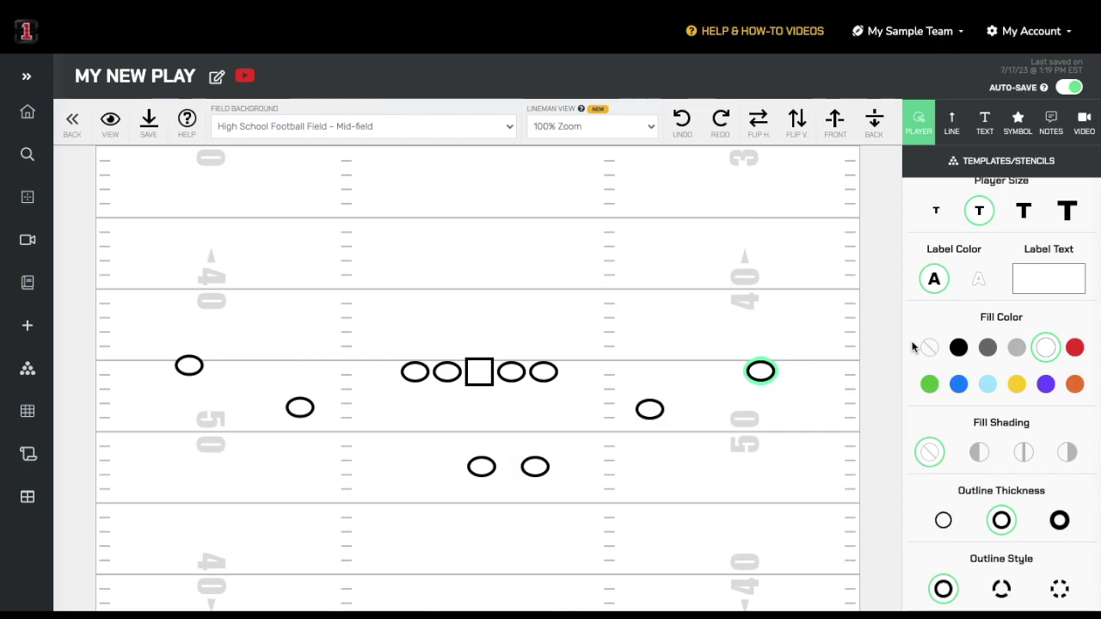
scroll(912, 347, up, 3)
scroll(912, 346, up, 2)
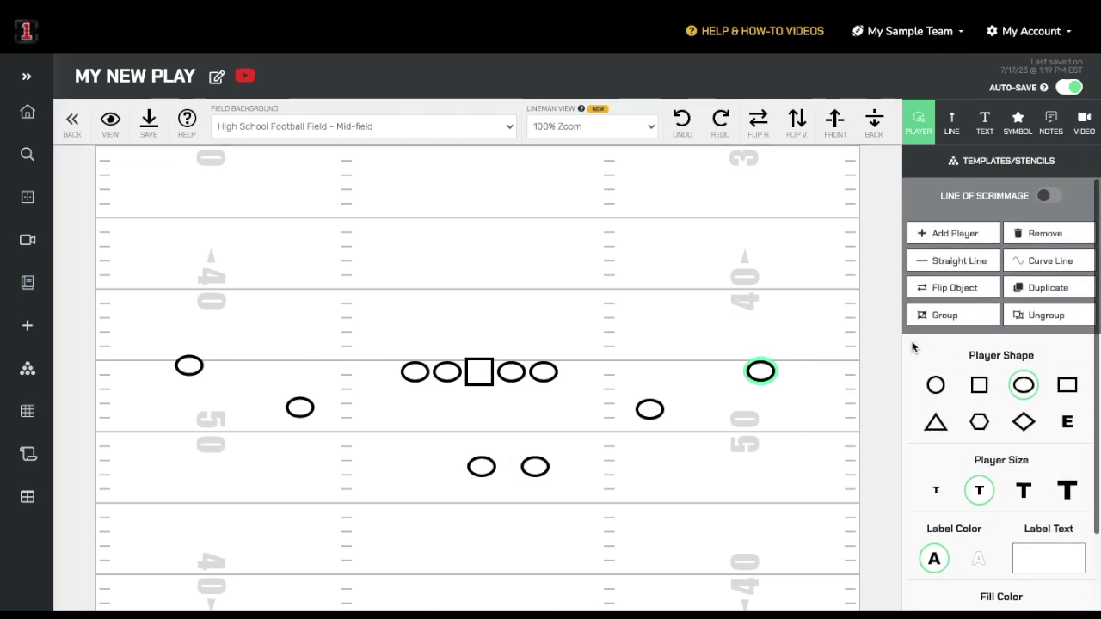
scroll(982, 506, down, 1)
scroll(981, 506, down, 1)
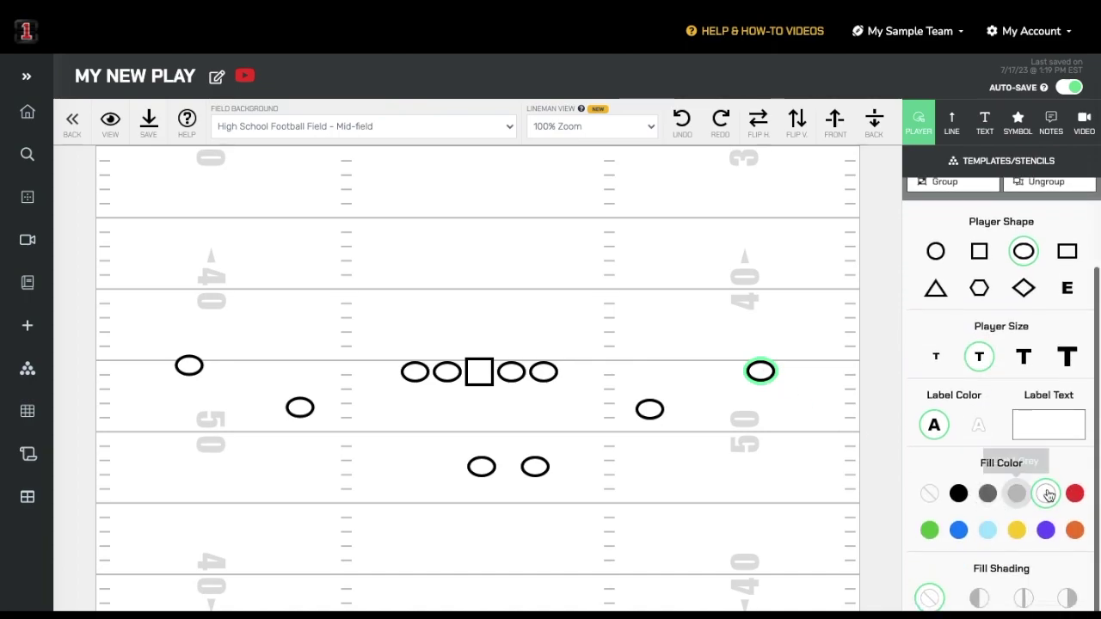
click(1074, 493)
click(1041, 421)
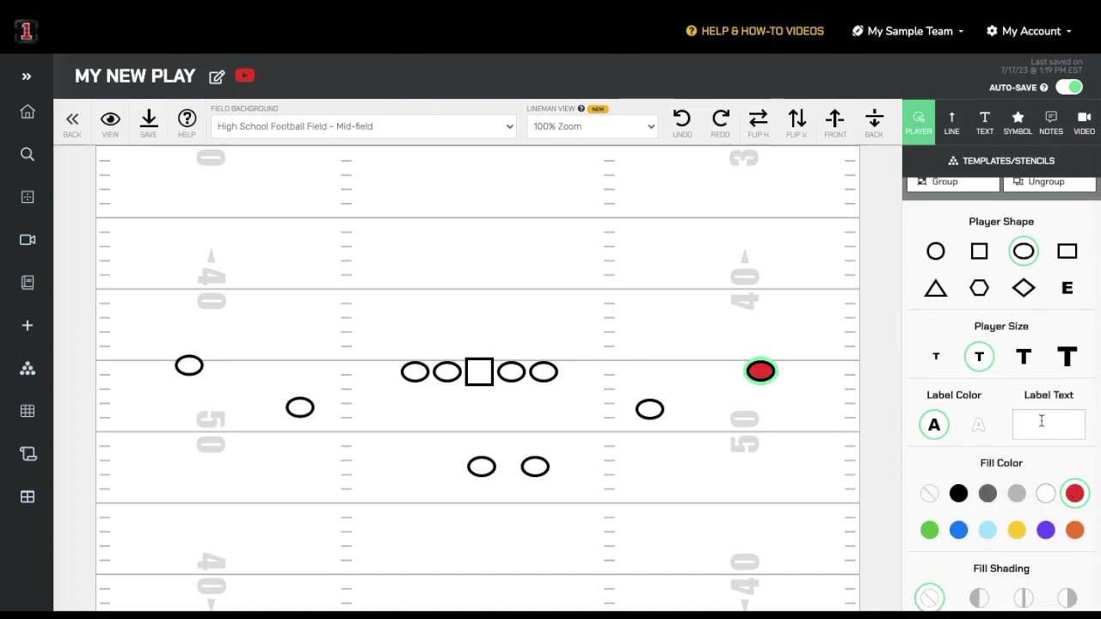
click(760, 371)
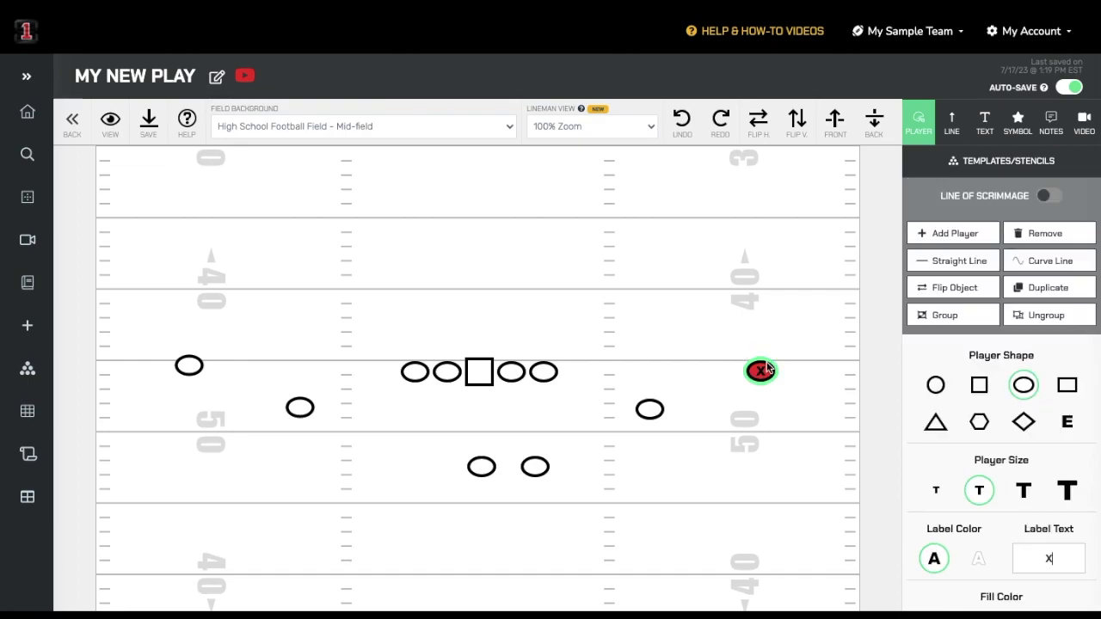
- Draw a medium-thickness straight route from X upfield that hooks back inside
click(961, 273)
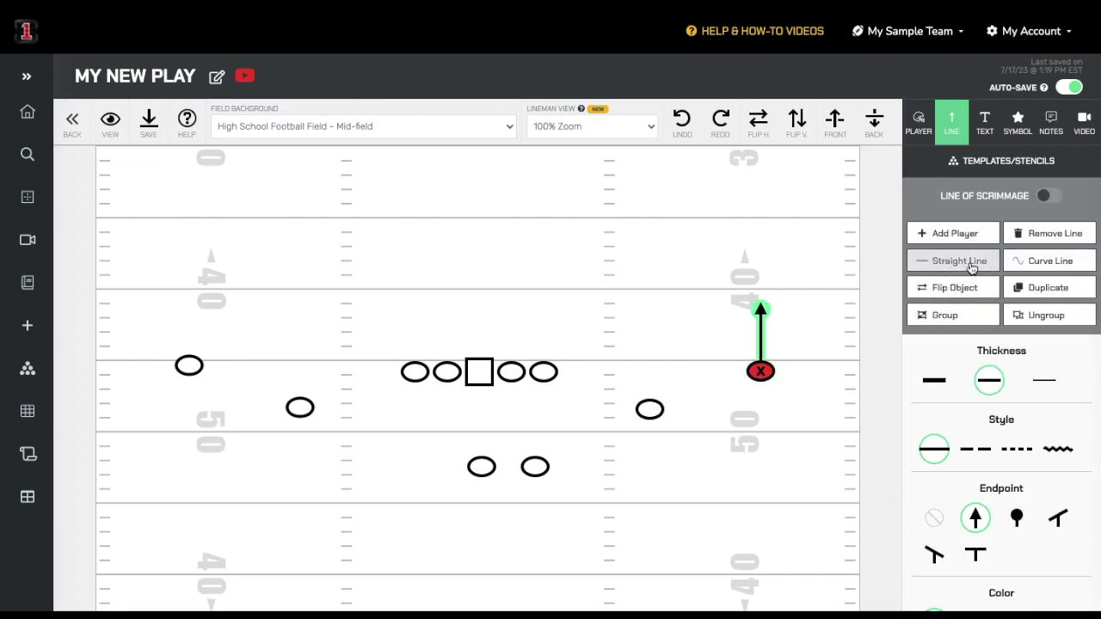
click(947, 382)
click(1044, 381)
click(990, 382)
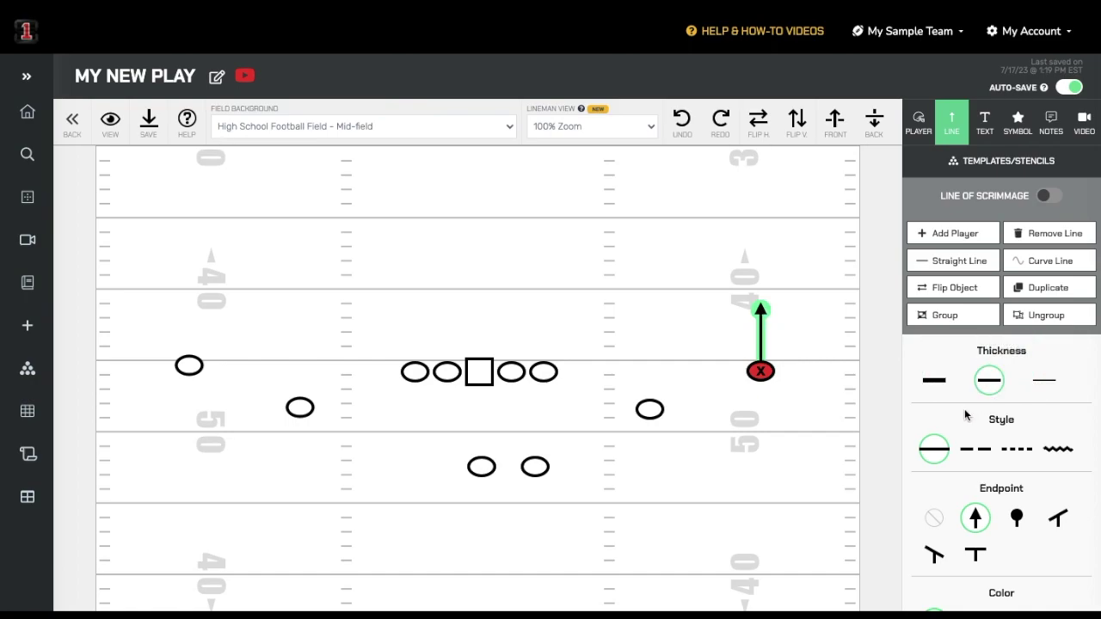
scroll(980, 400, down, 3)
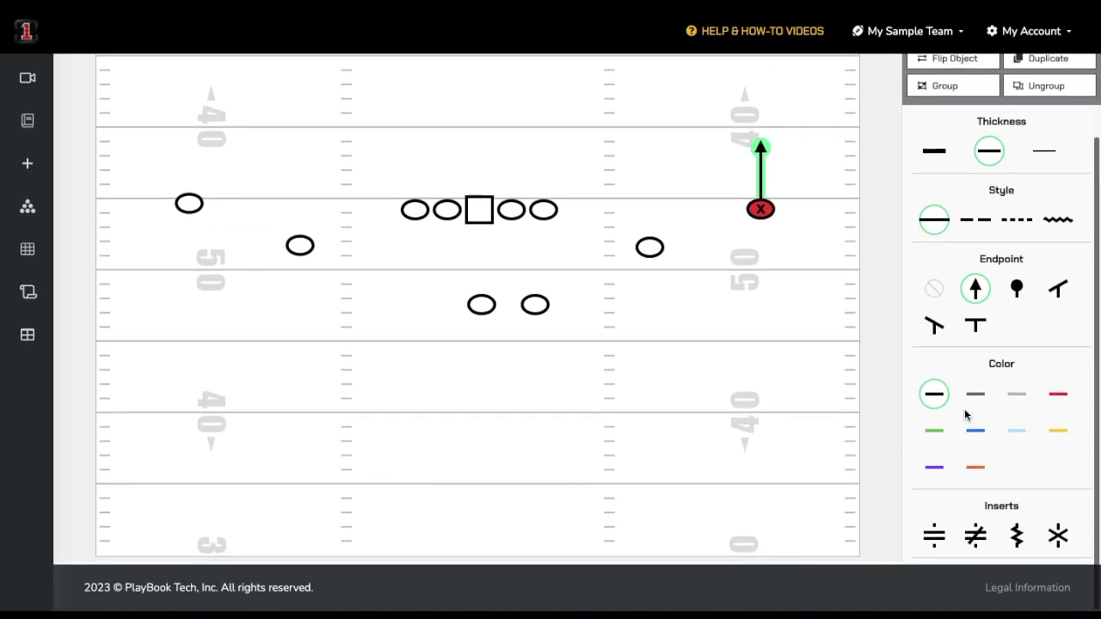
scroll(964, 416, up, 5)
scroll(964, 415, up, 2)
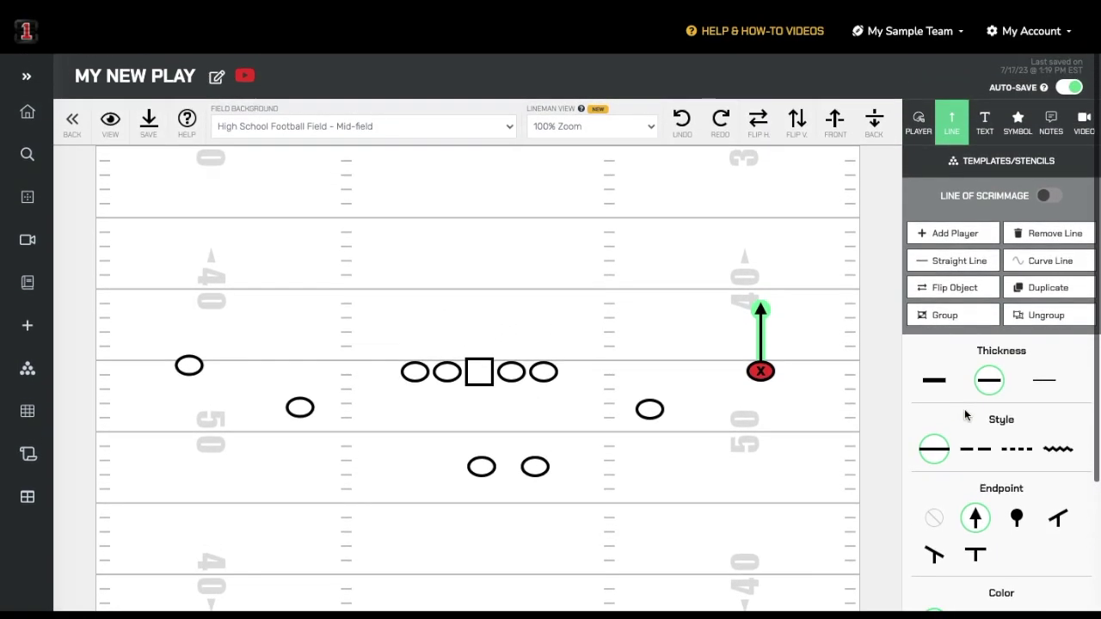
drag(757, 273, 761, 243)
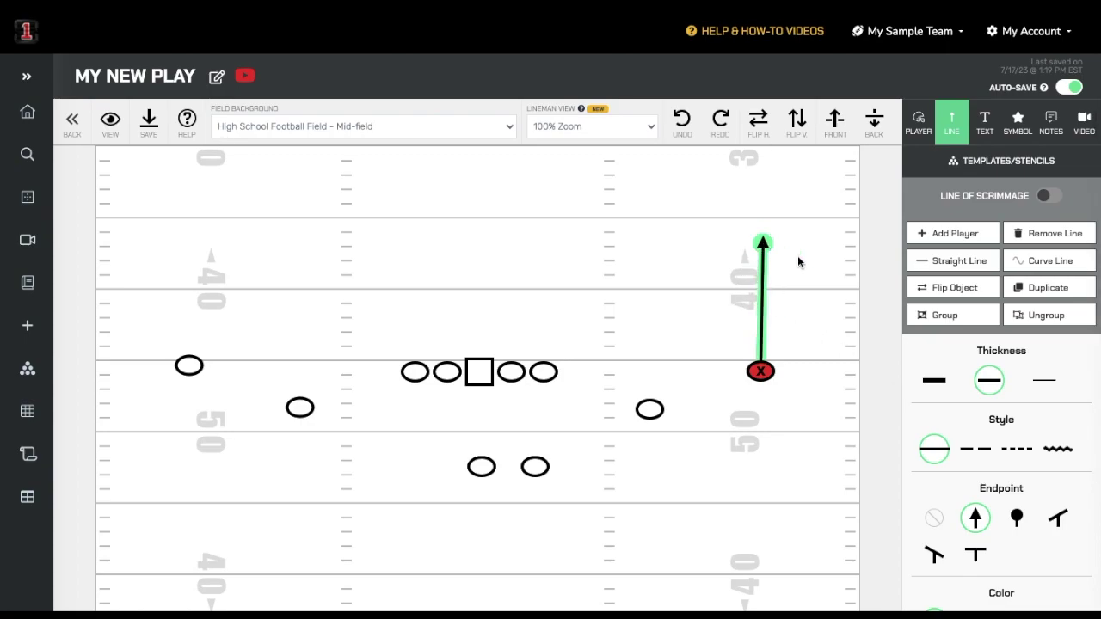
click(954, 261)
drag(760, 194, 729, 296)
drag(762, 244, 758, 281)
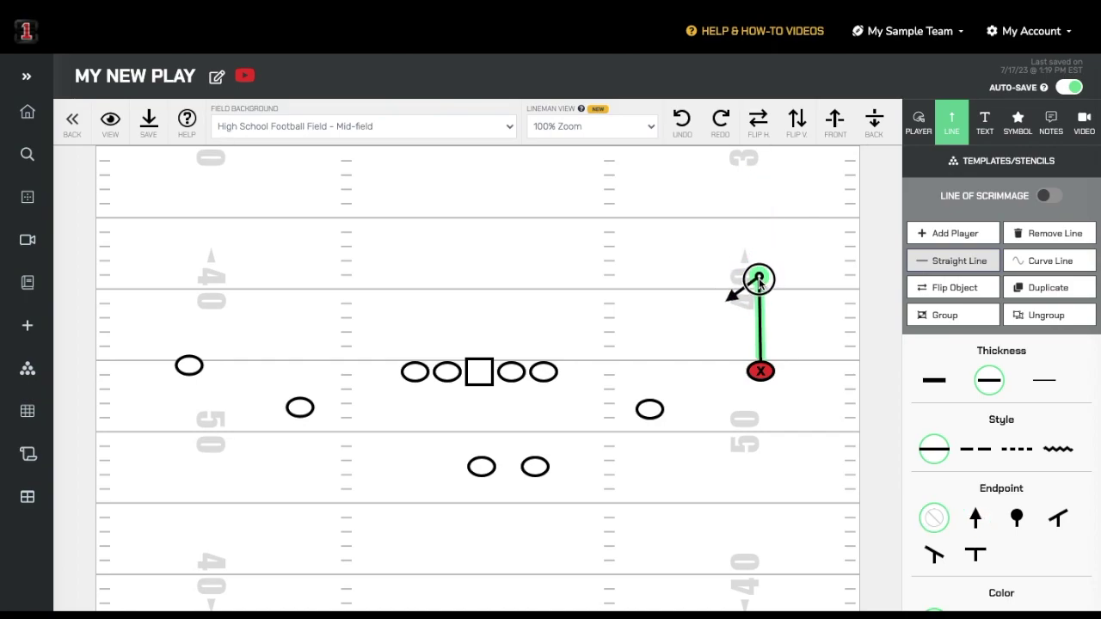
- Add a dotted curved route from X running deep upfield
click(760, 371)
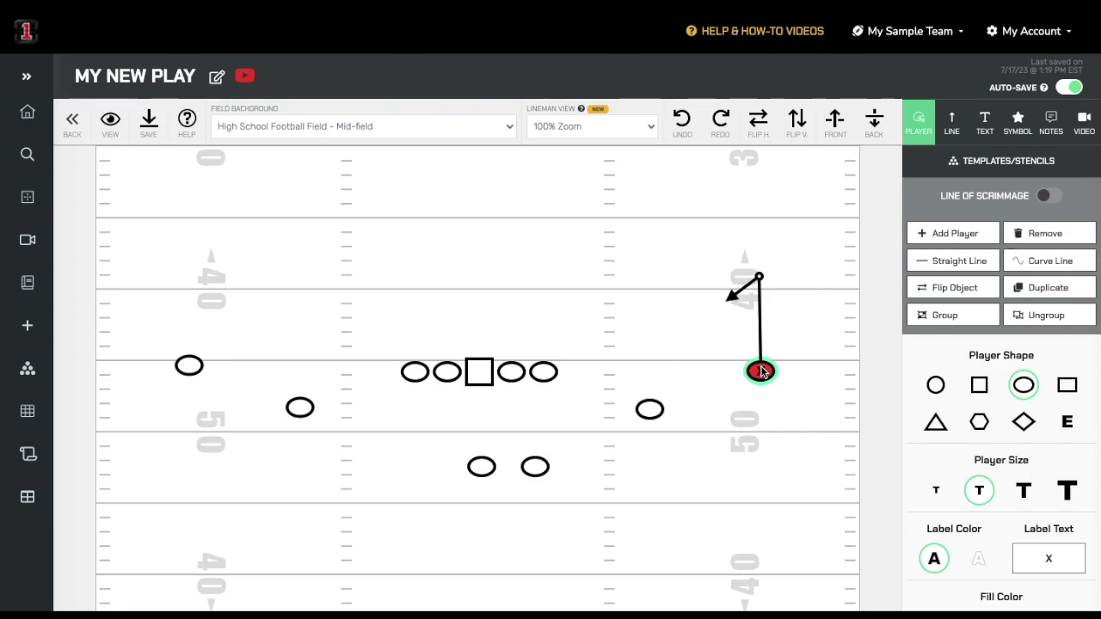
click(1050, 262)
drag(759, 309, 783, 188)
click(1013, 448)
click(806, 401)
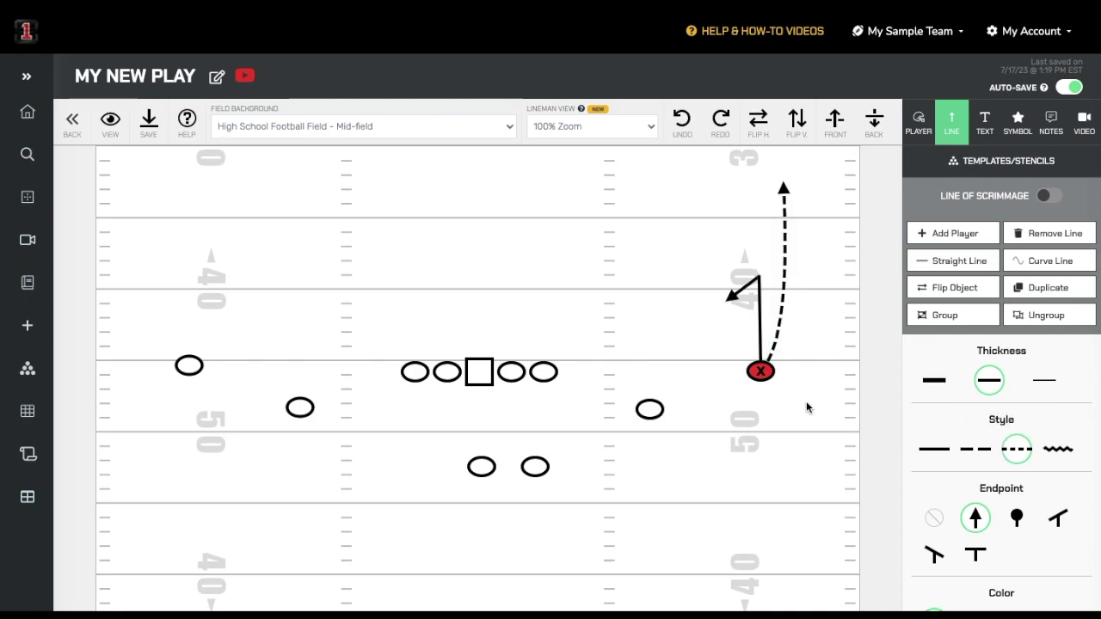
click(544, 372)
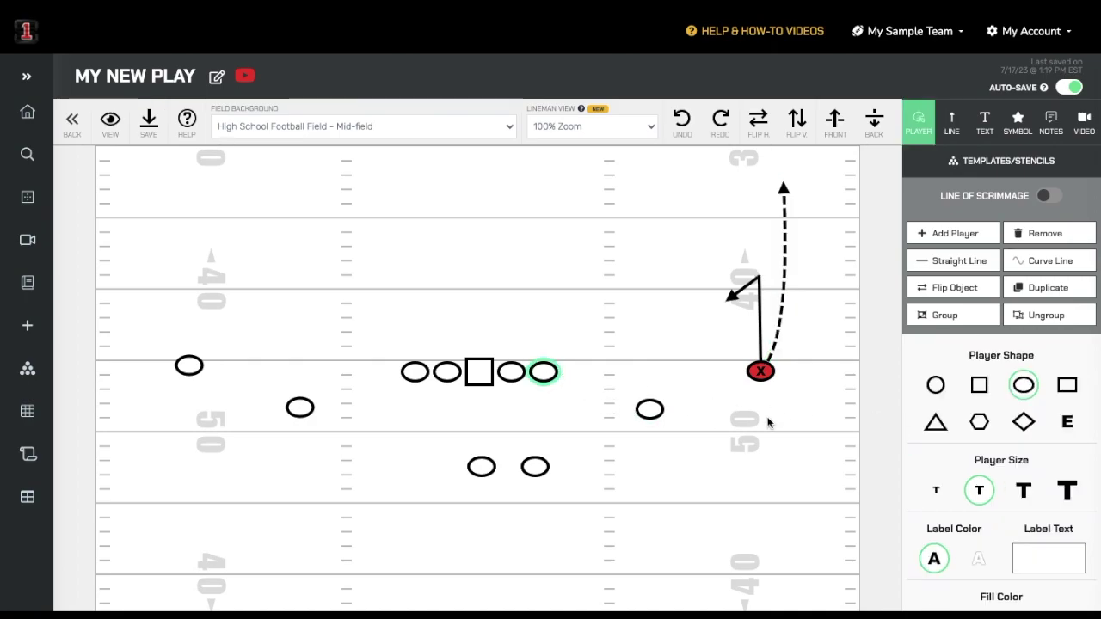
- Shade the left half of the rightmost offensive lineman
scroll(933, 470, down, 4)
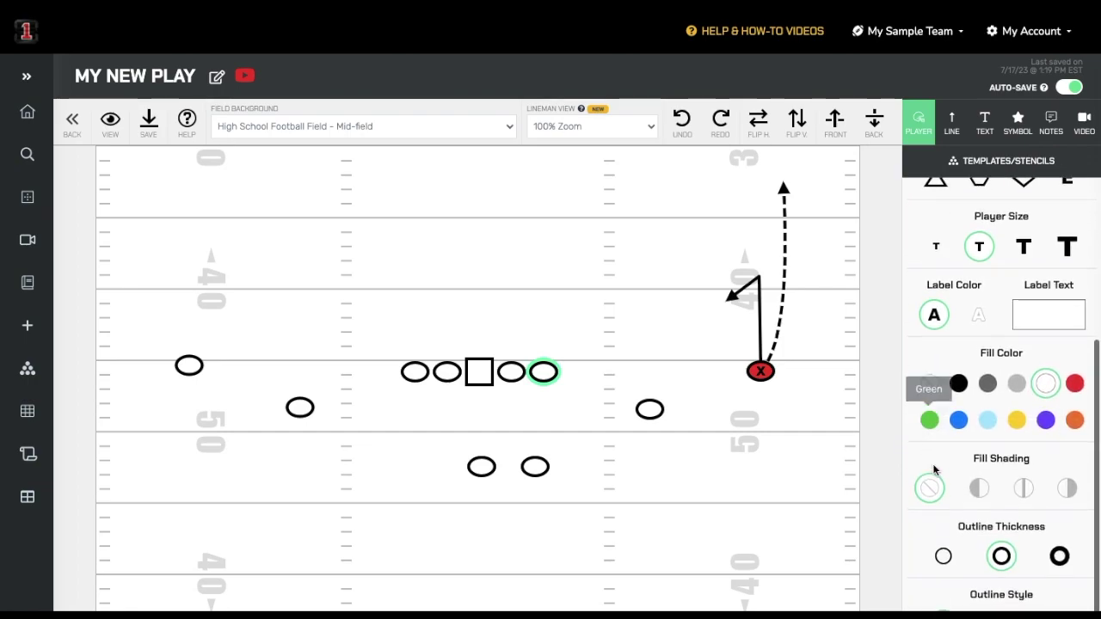
click(977, 489)
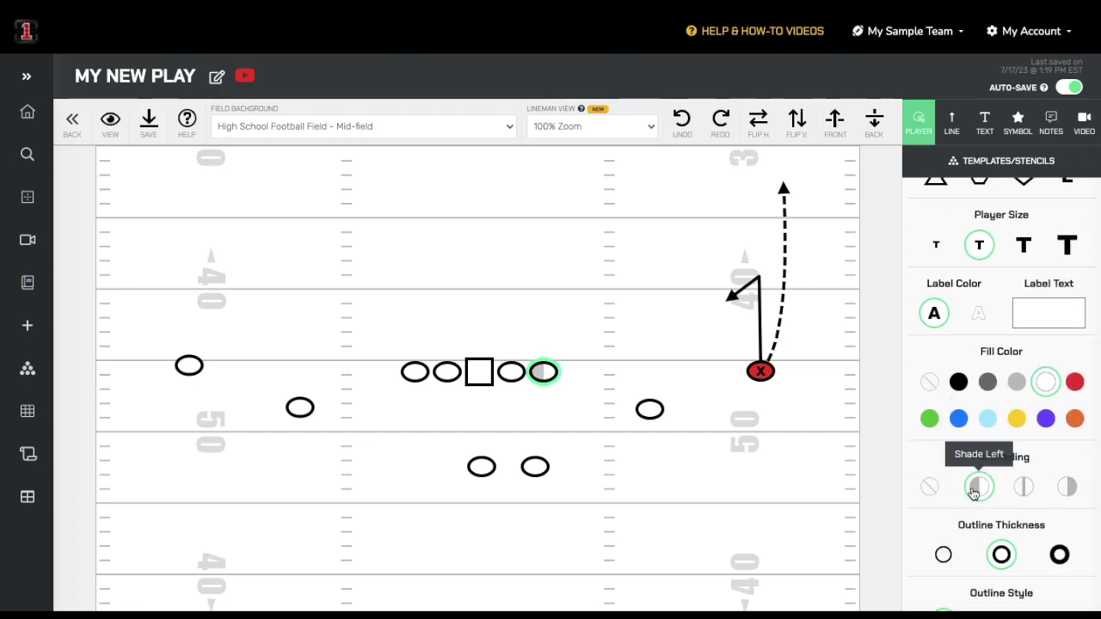
scroll(973, 492, up, 4)
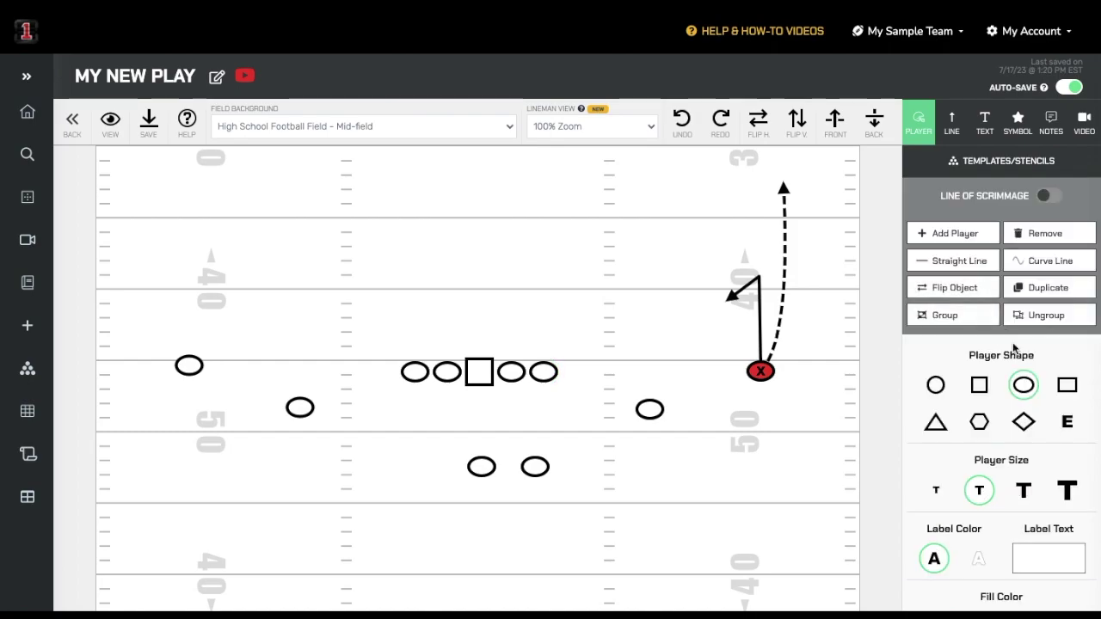
- Add a large E-shaped player just above the right end of the line
click(969, 244)
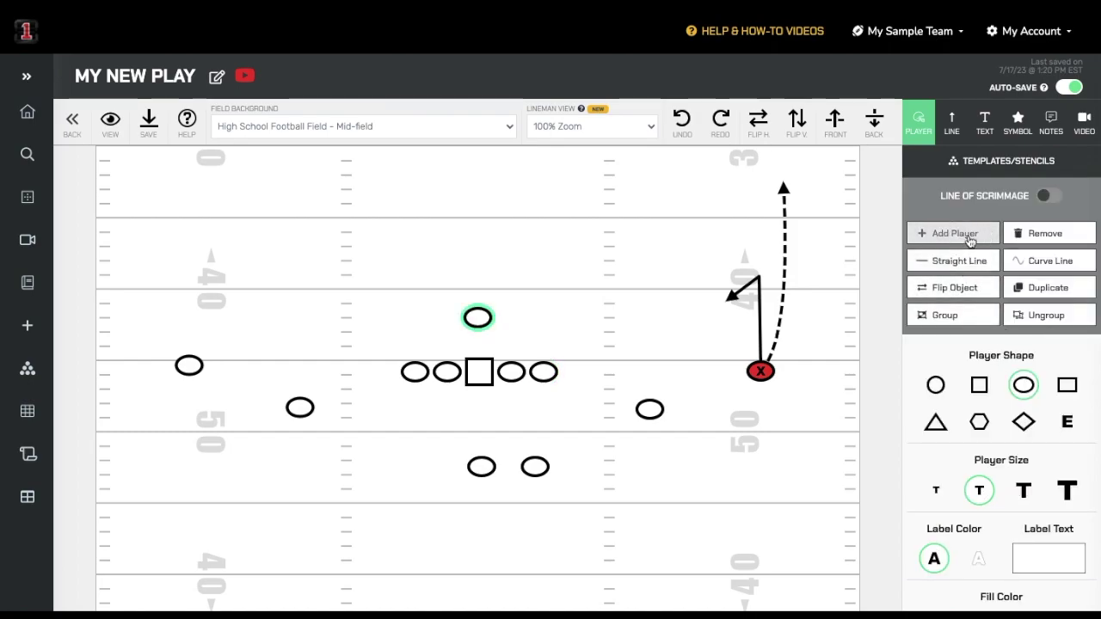
click(1066, 421)
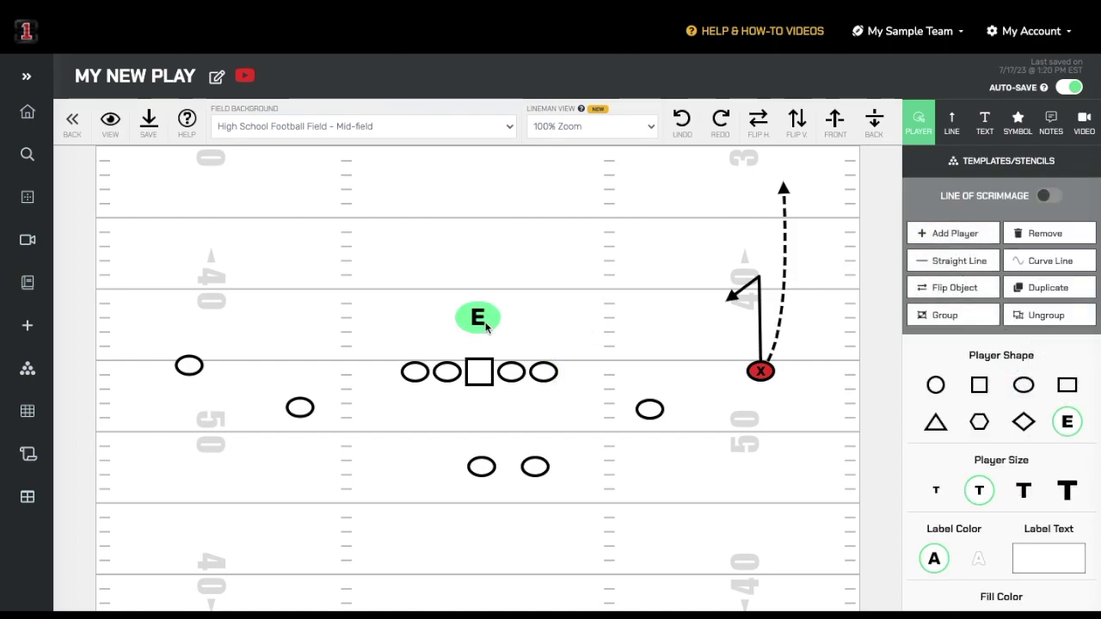
drag(482, 320, 572, 349)
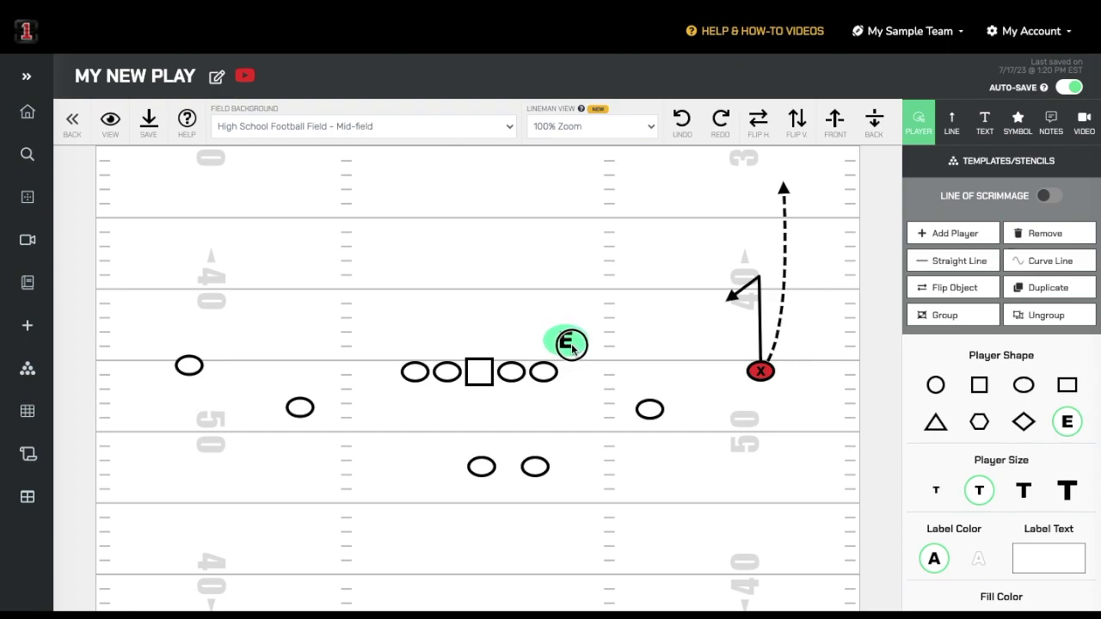
click(578, 344)
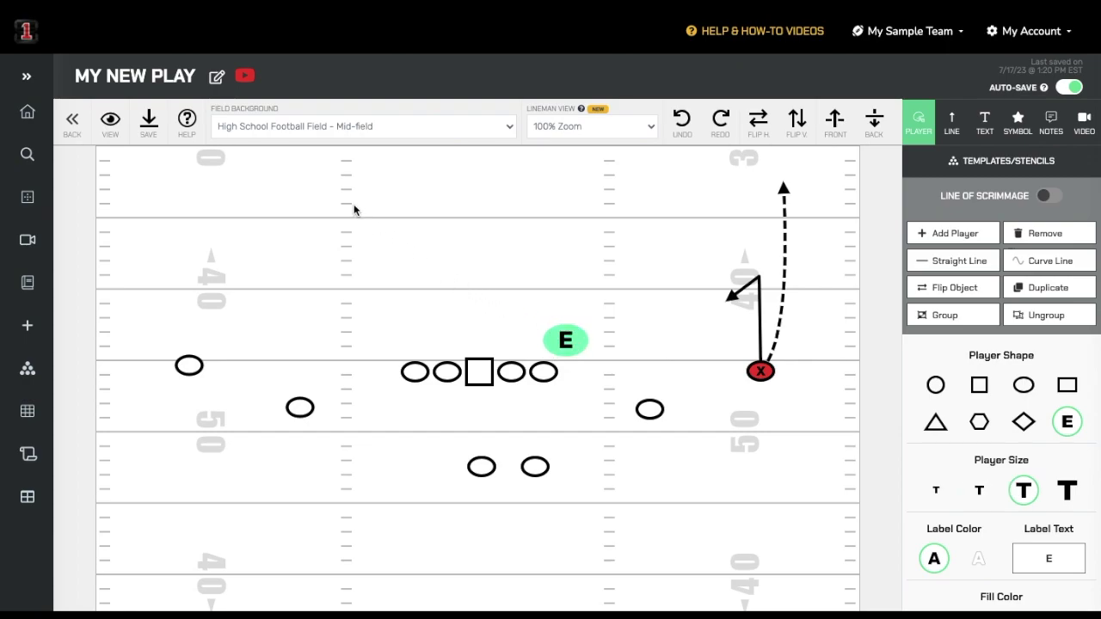
click(218, 79)
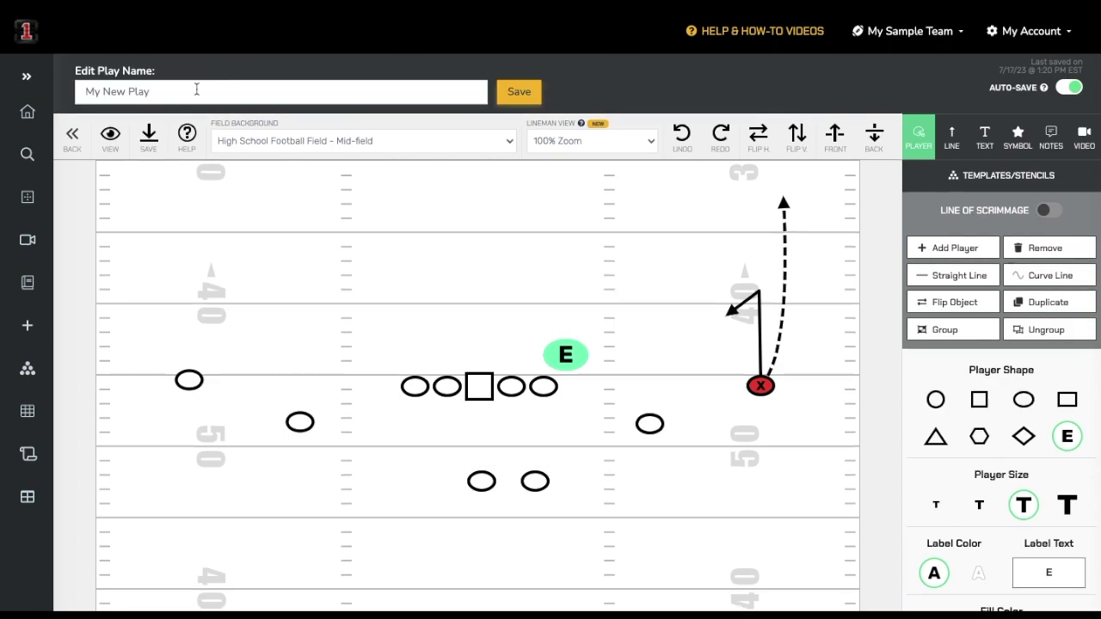
click(398, 103)
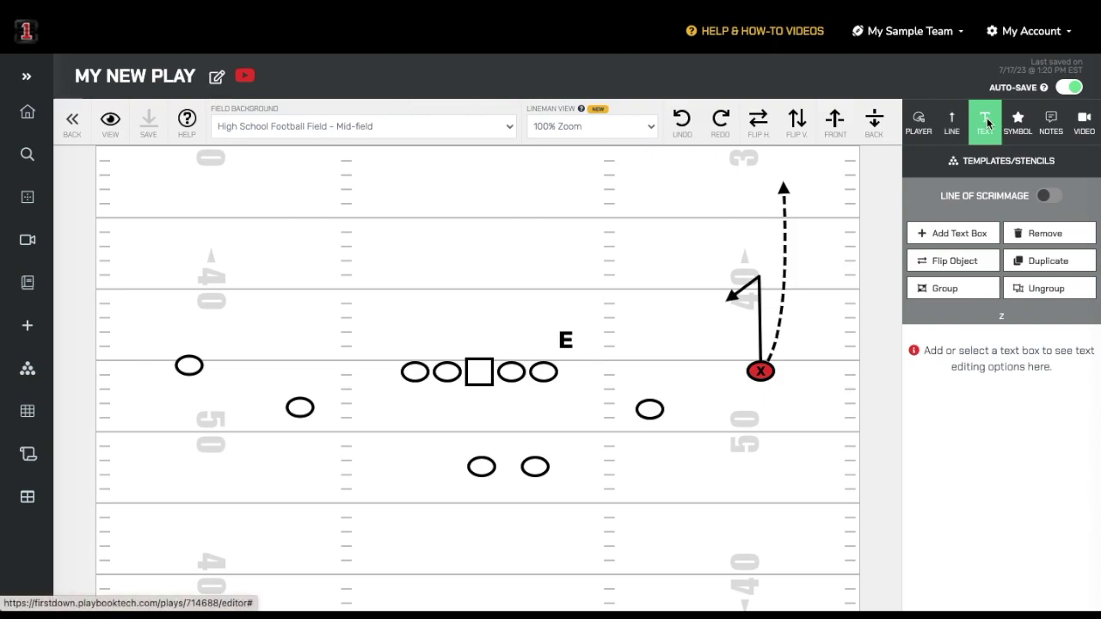
- Add a text box reading 'New Play Text'
click(943, 242)
triple_click(926, 365)
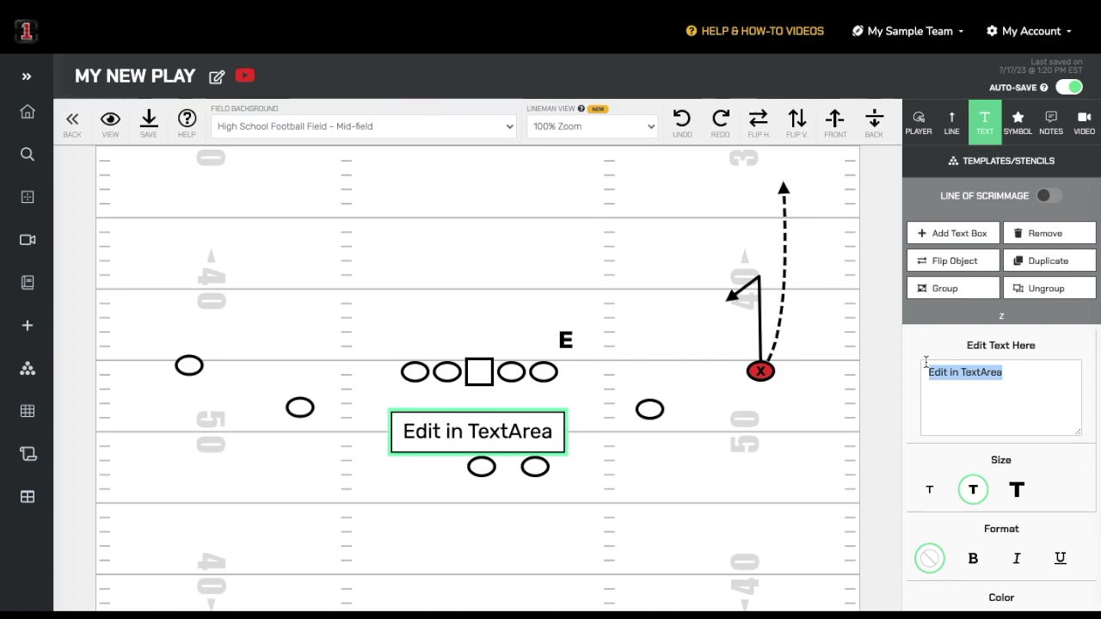
text(New Play Text)
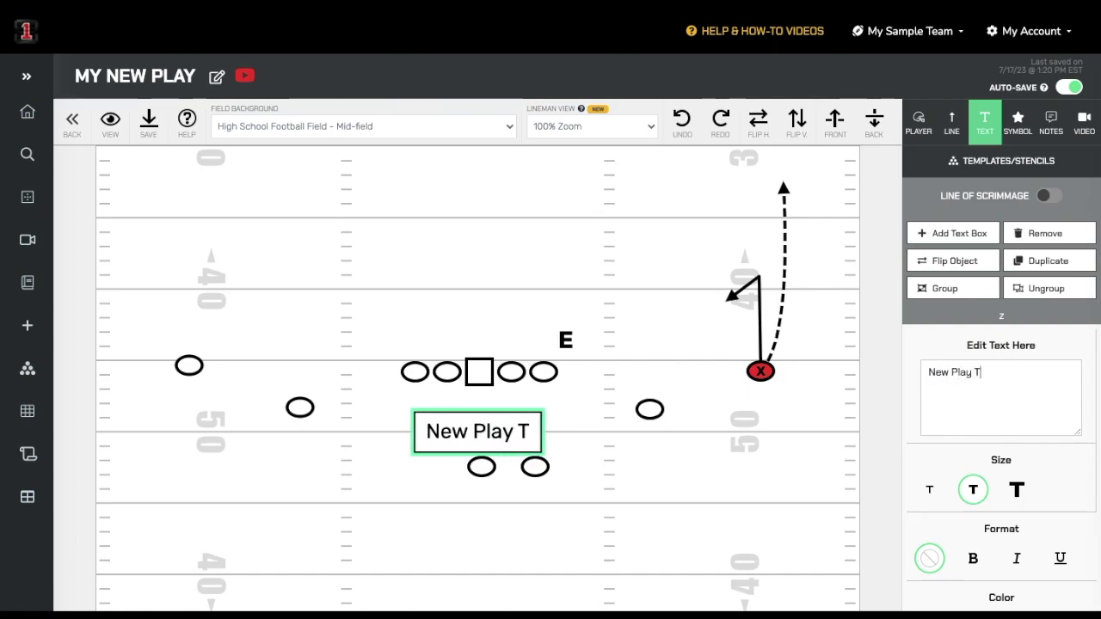
- Make the label large white text on a black background
scroll(1006, 395, down, 1)
click(1016, 399)
scroll(1018, 399, down, 1)
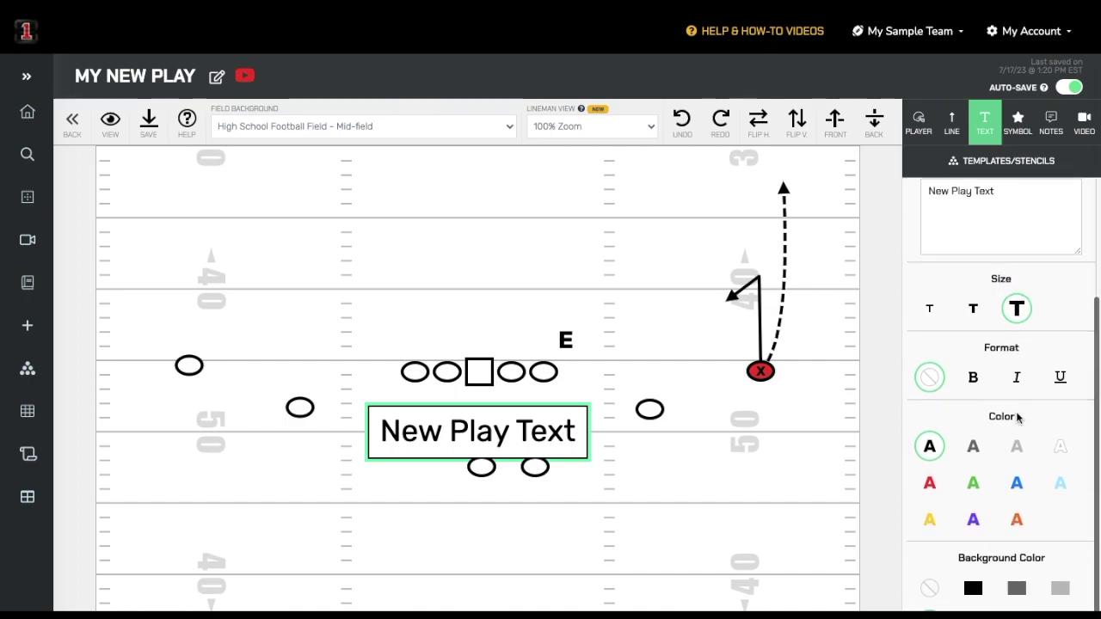
click(929, 484)
click(929, 444)
scroll(981, 481, down, 1)
click(1059, 373)
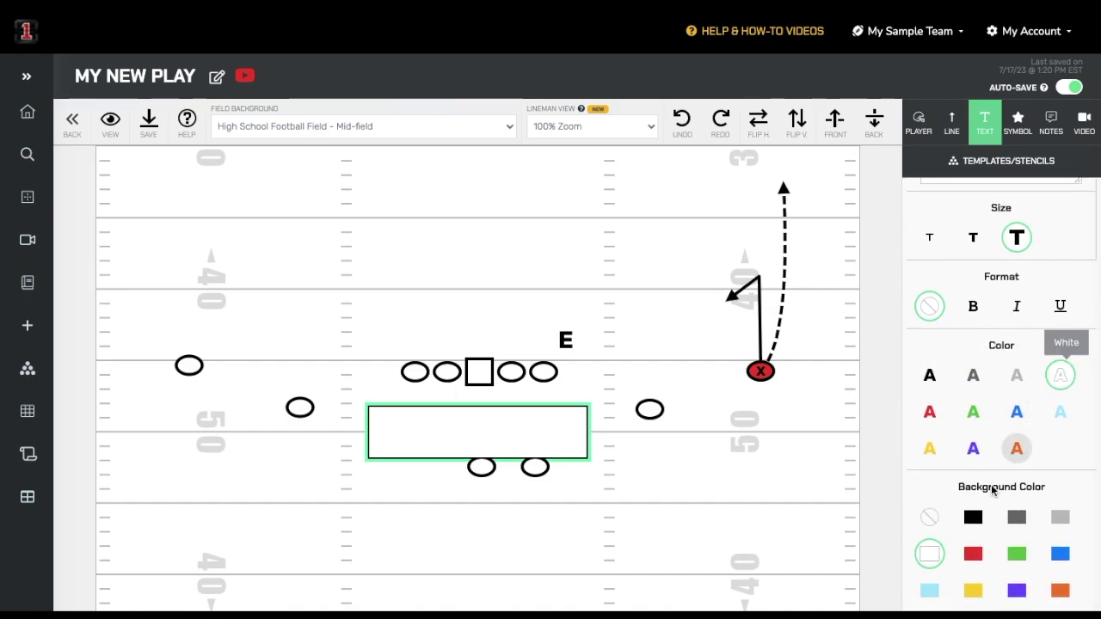
click(973, 516)
scroll(969, 453, down, 1)
- Move the label up near the top of the field
drag(524, 405, 526, 194)
click(532, 246)
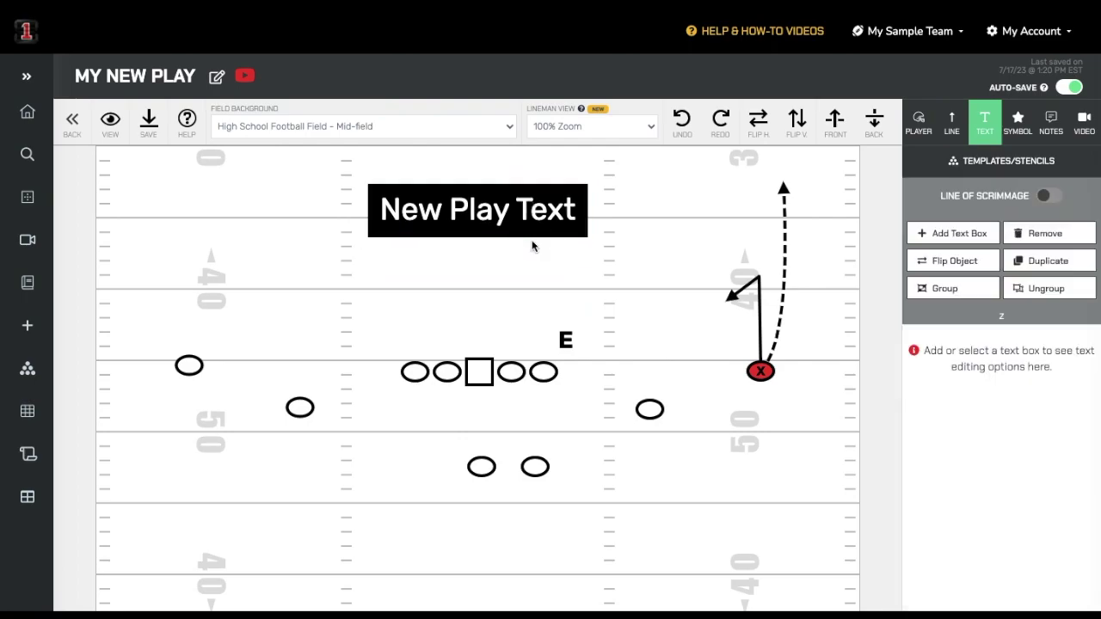
drag(649, 410, 288, 410)
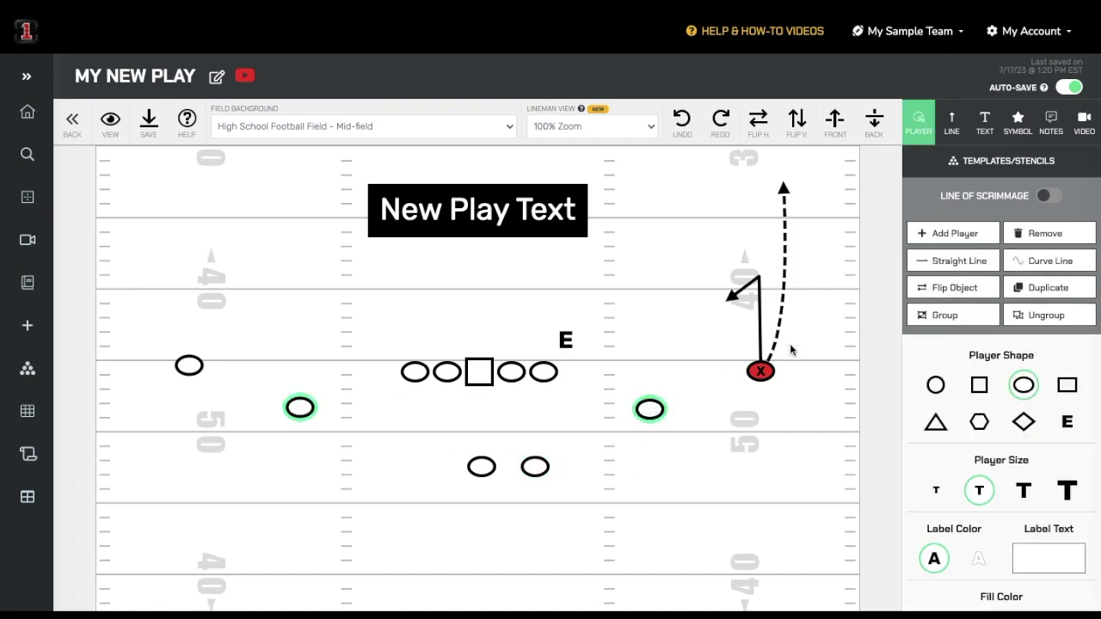
- Group the two wide players and move them together up and left
click(925, 320)
drag(651, 408, 575, 393)
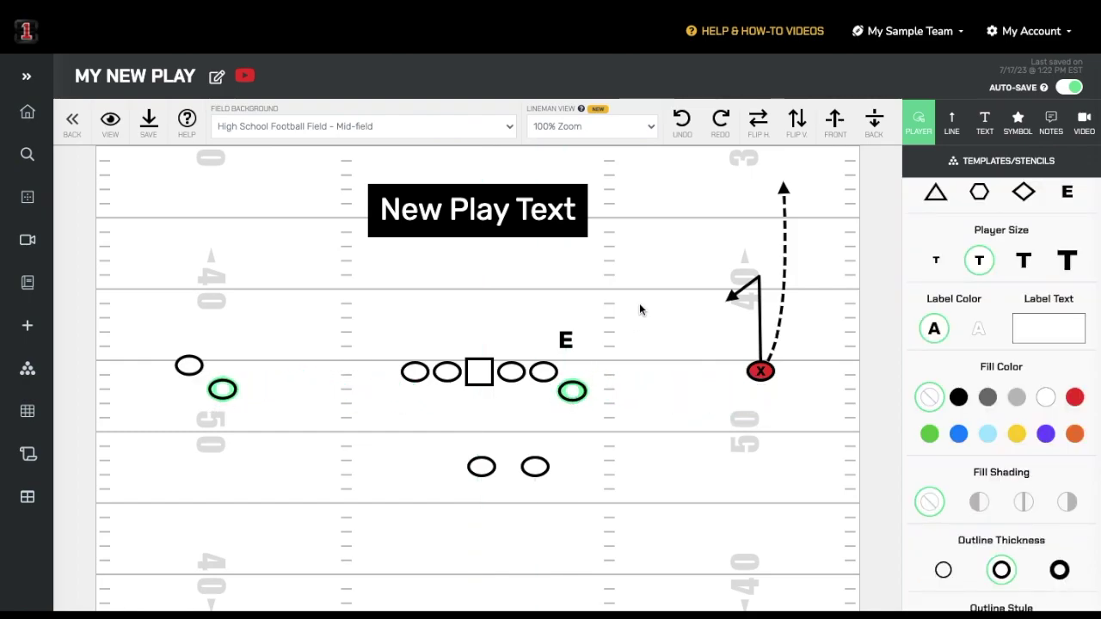
click(721, 184)
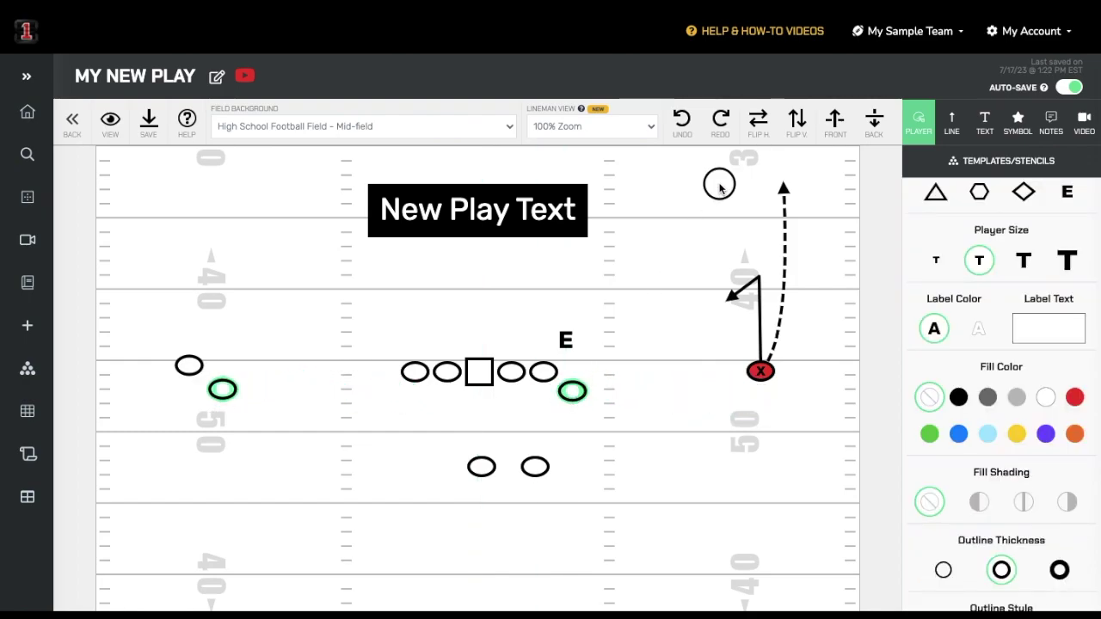
- Flip the play horizontally and vertically, restoring each to the original
click(760, 129)
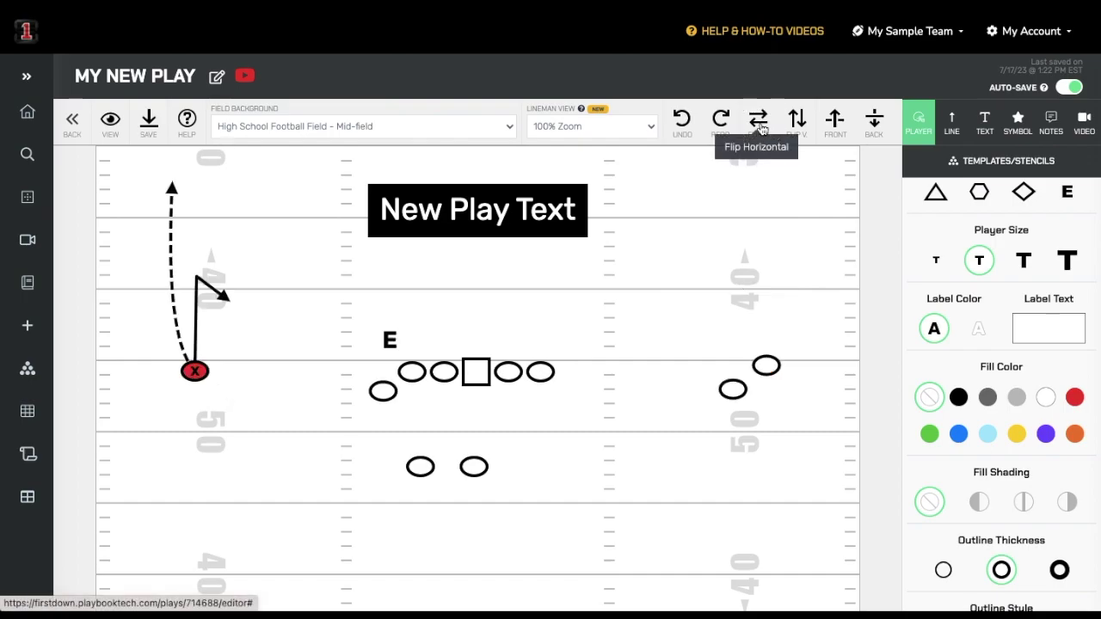
click(760, 129)
click(797, 129)
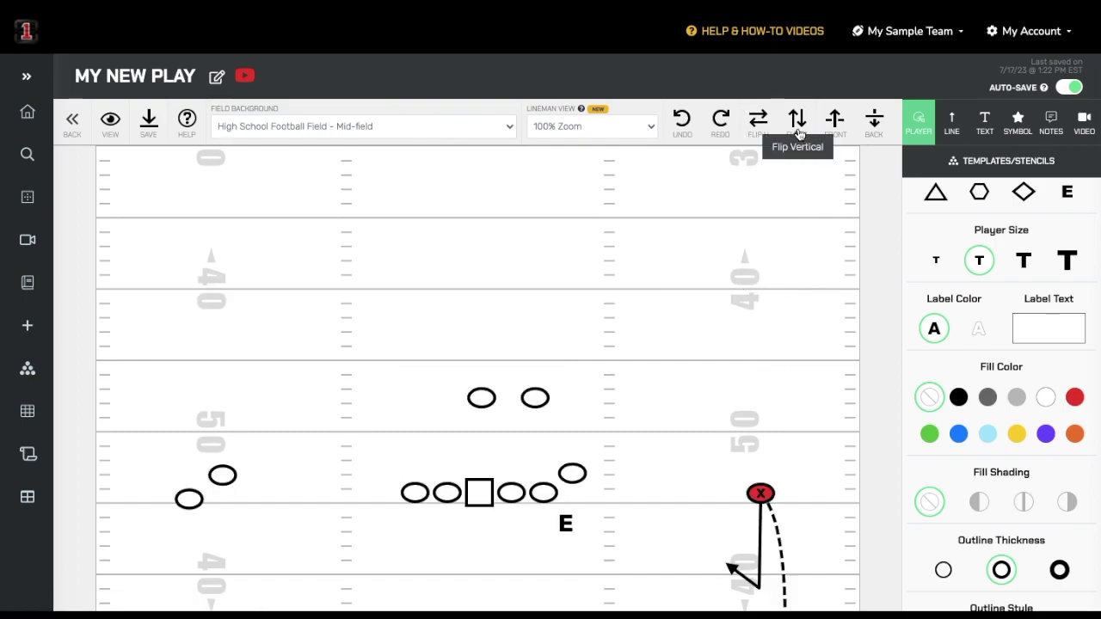
click(797, 131)
click(1017, 123)
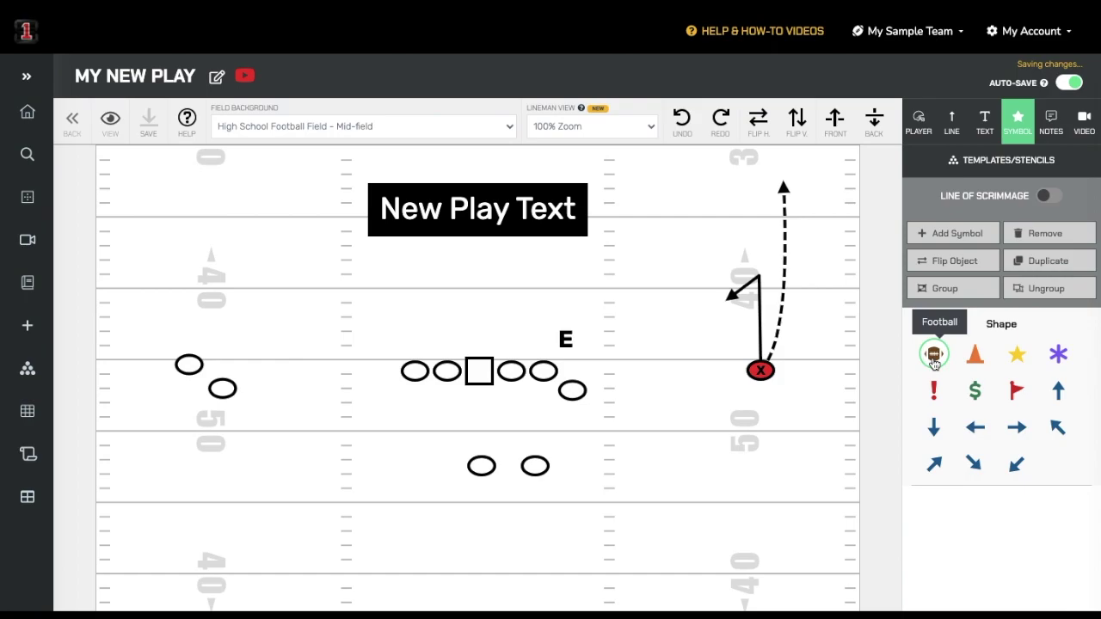
- Place a football symbol at the tip of X's short hook route
click(938, 230)
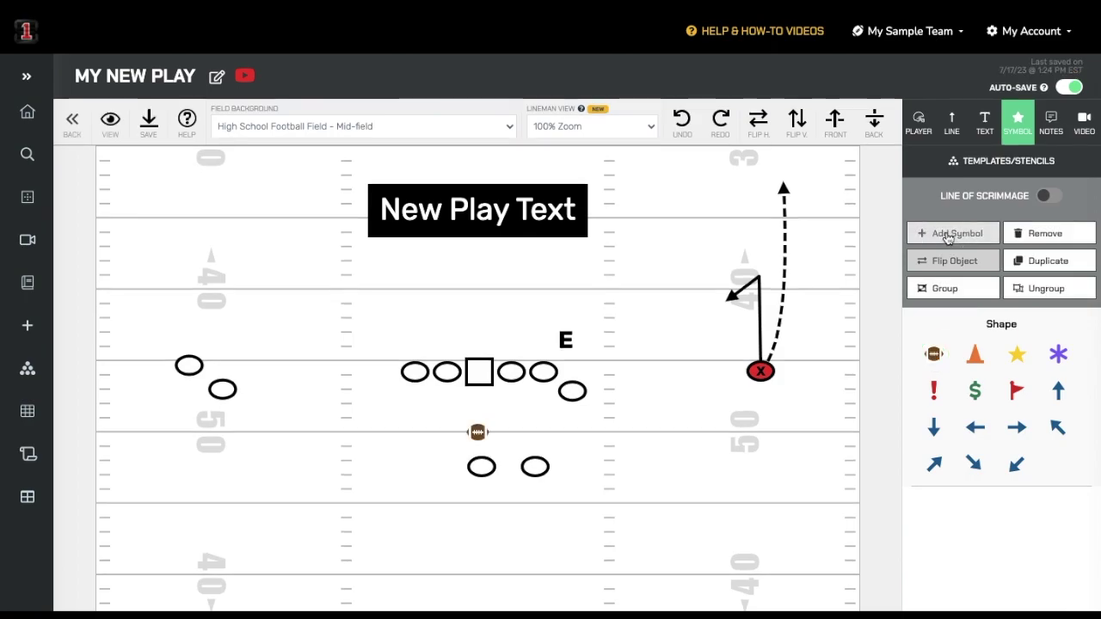
drag(481, 432, 730, 306)
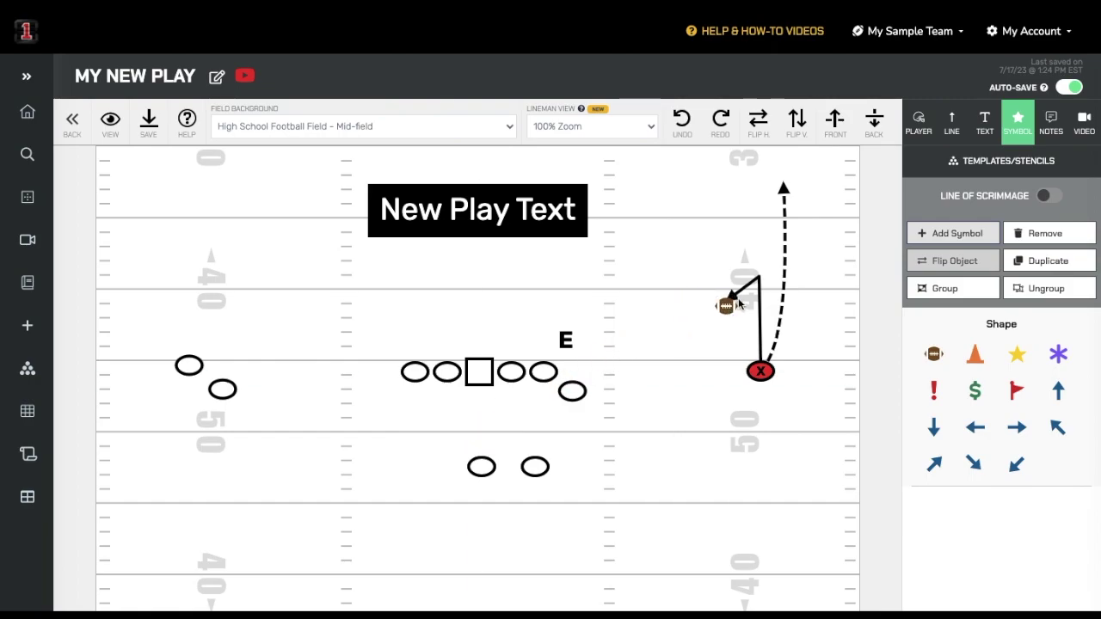
click(1049, 124)
- Replace the play's coaching notes with 'Read Corner'
scroll(985, 374, down, 2)
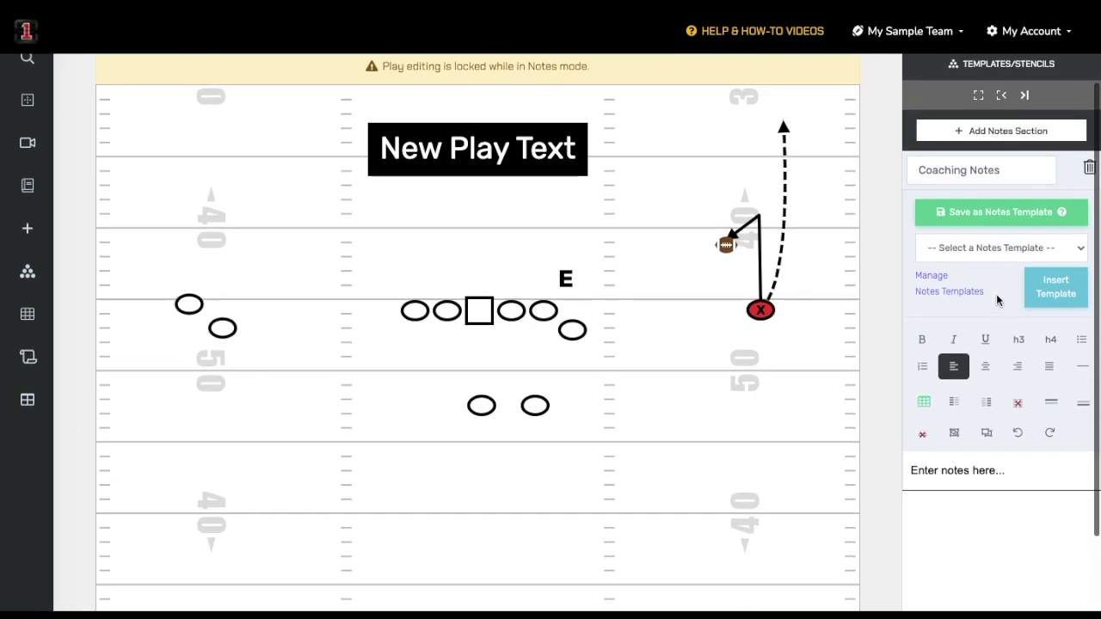
click(978, 403)
text(R)
key(ctrl+a)
key(BackSpace)
text(Read Co)
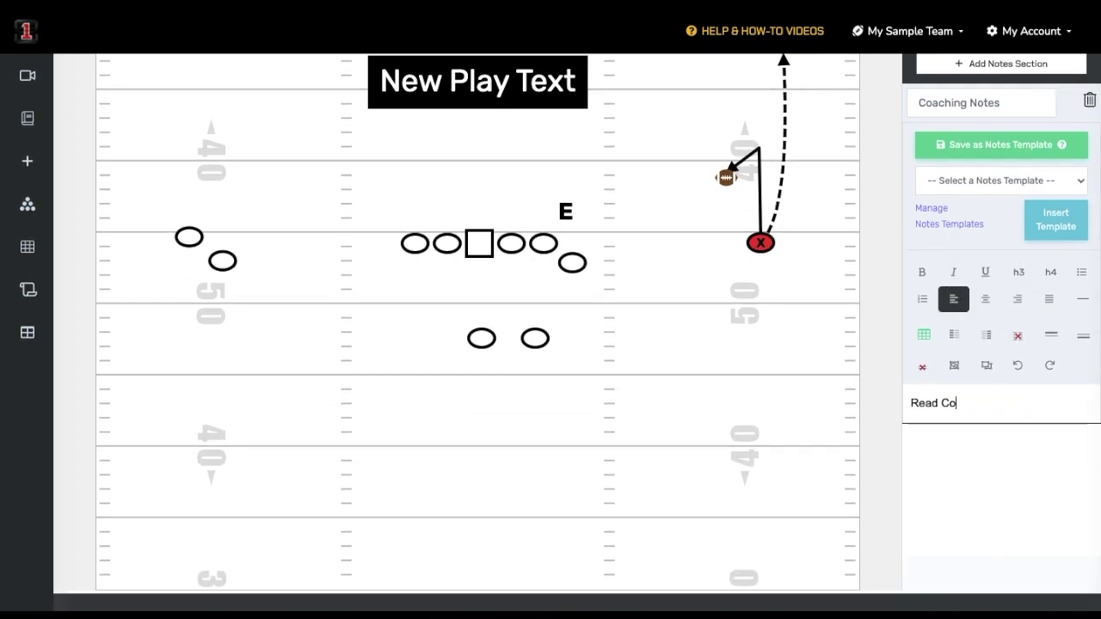
text(rner)
scroll(984, 526, up, 2)
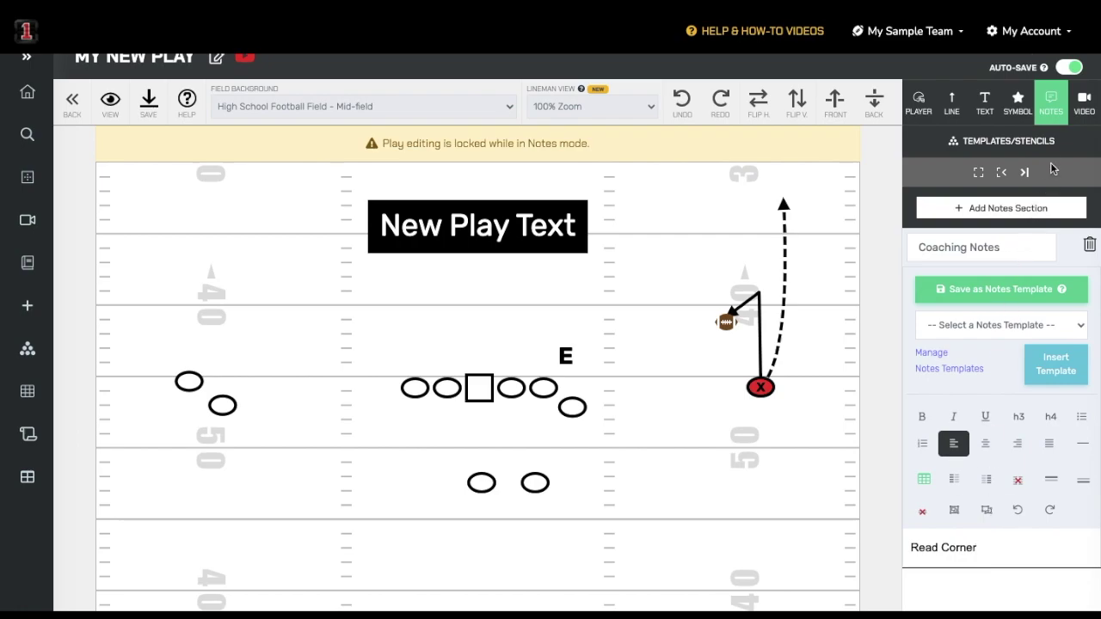
click(1083, 103)
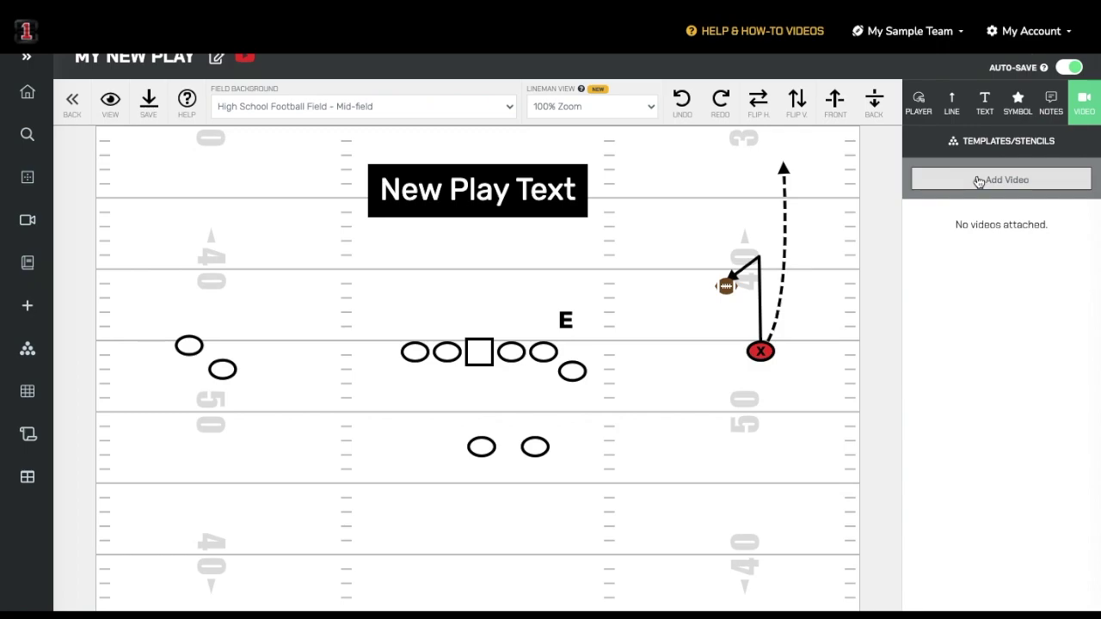
- At 200% lineman zoom, nudge the E player slightly down-left, then return to 100%
scroll(978, 181, up, 1)
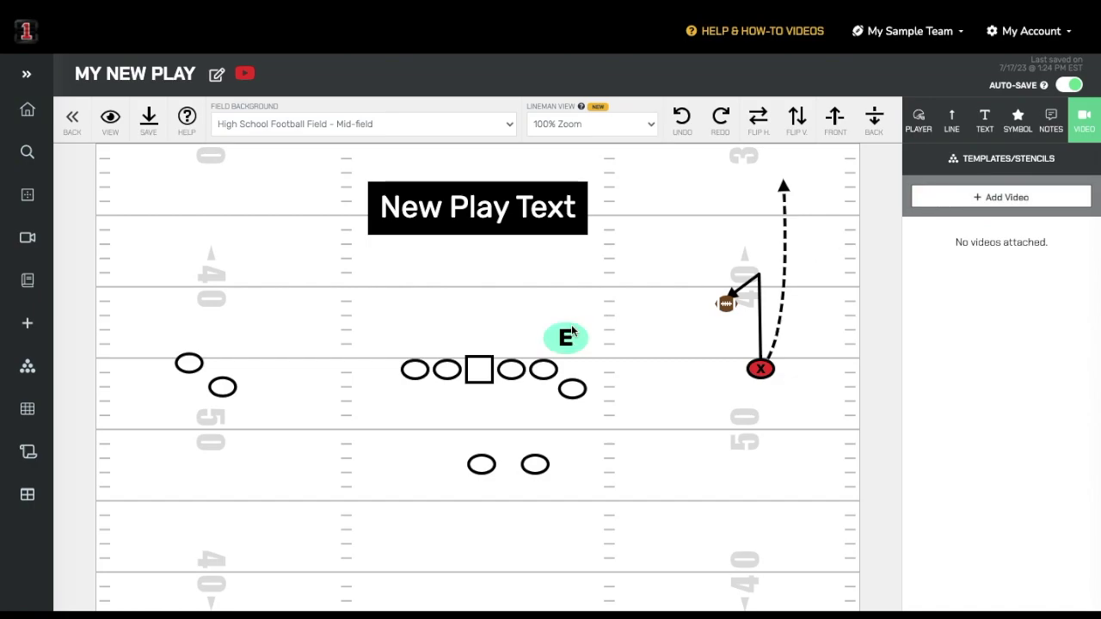
click(482, 372)
click(621, 126)
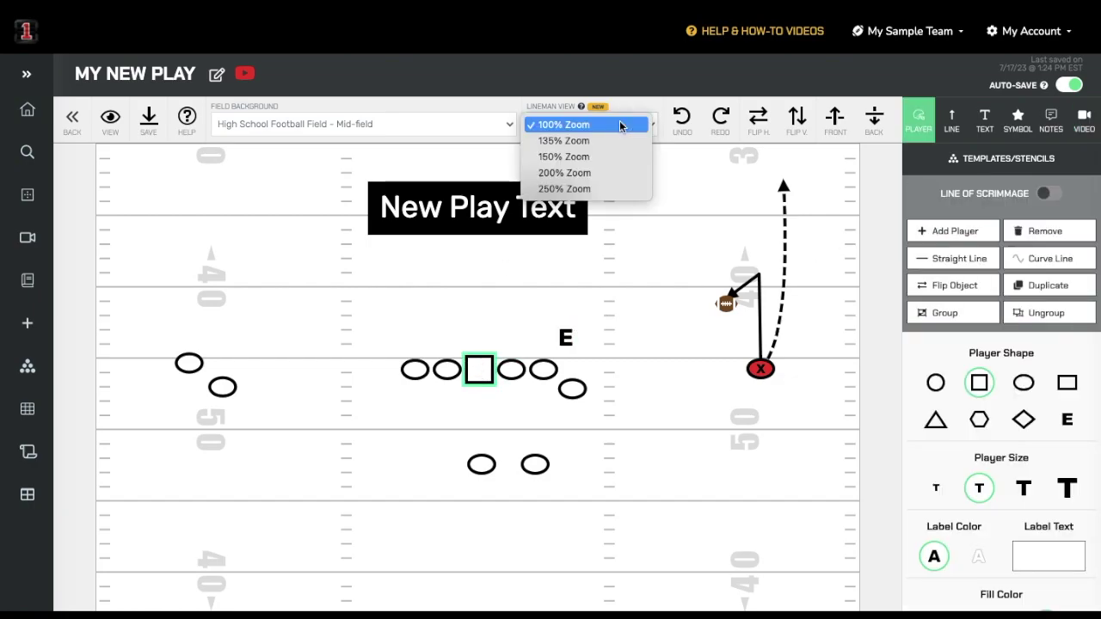
click(595, 173)
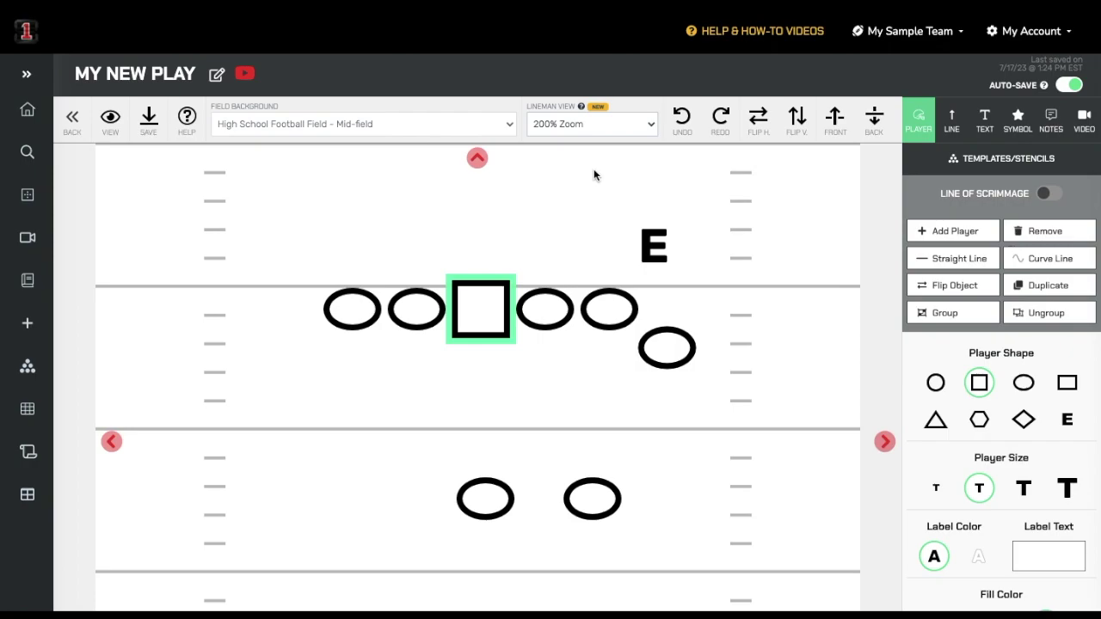
click(112, 441)
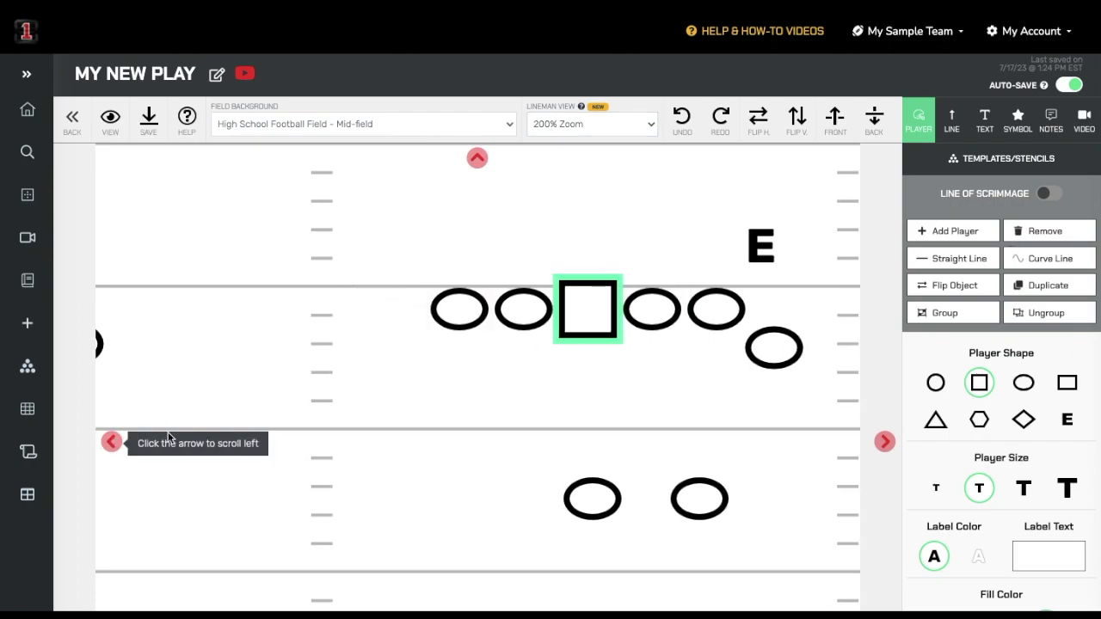
drag(757, 246, 754, 252)
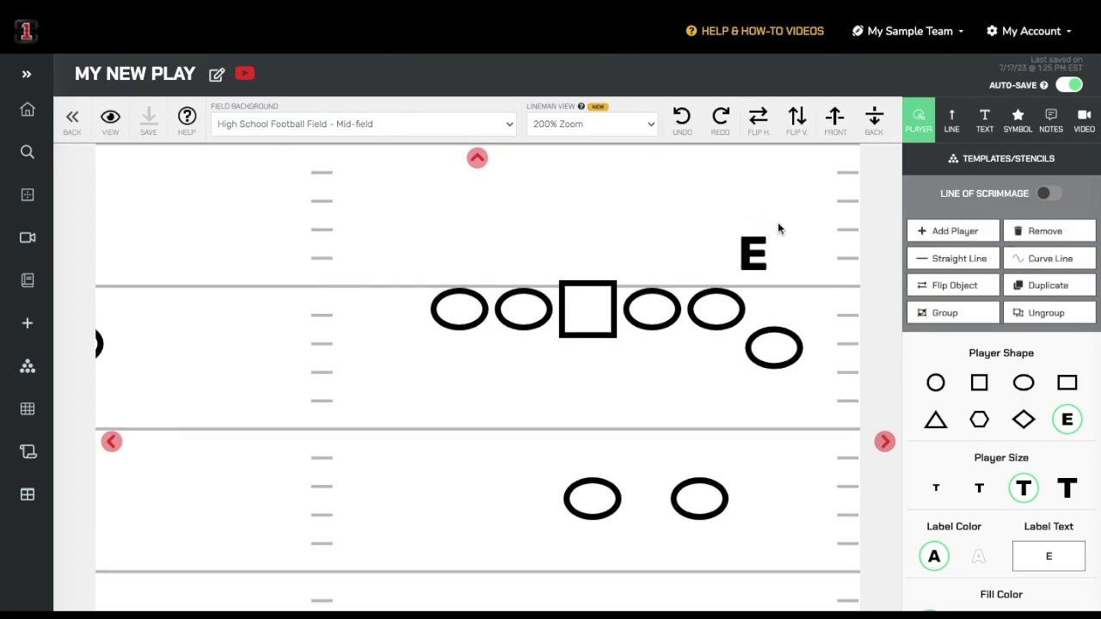
click(648, 130)
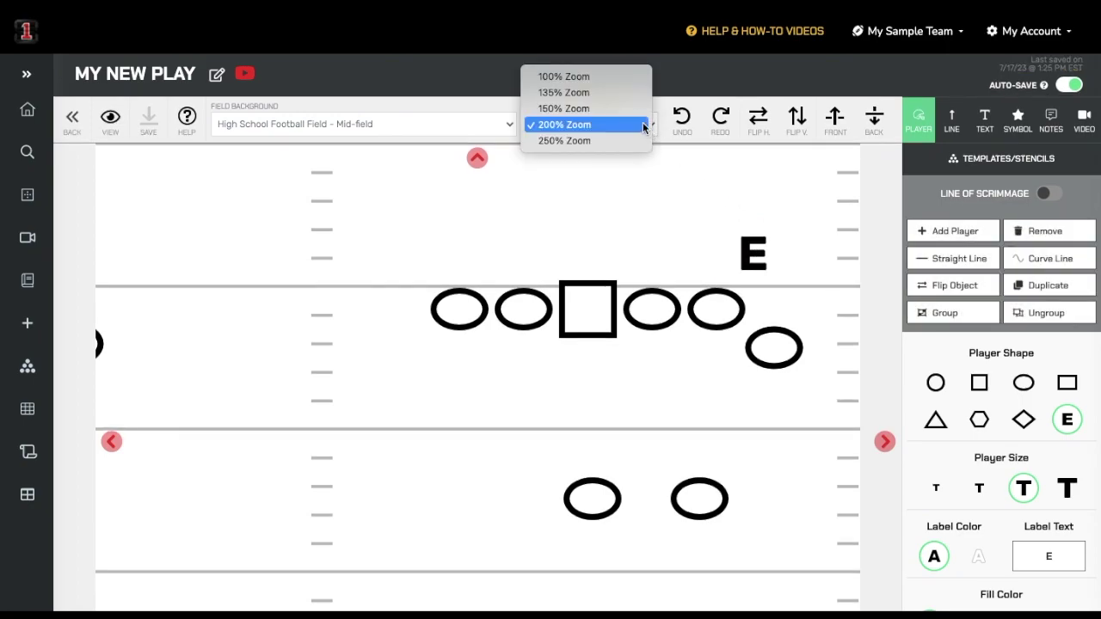
click(617, 74)
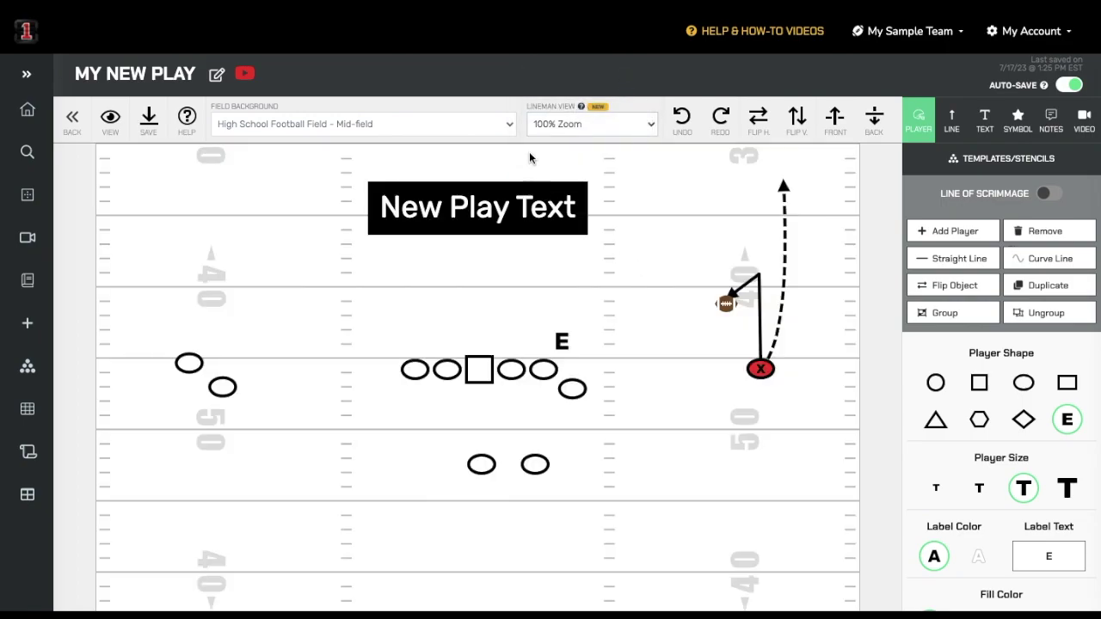
click(511, 131)
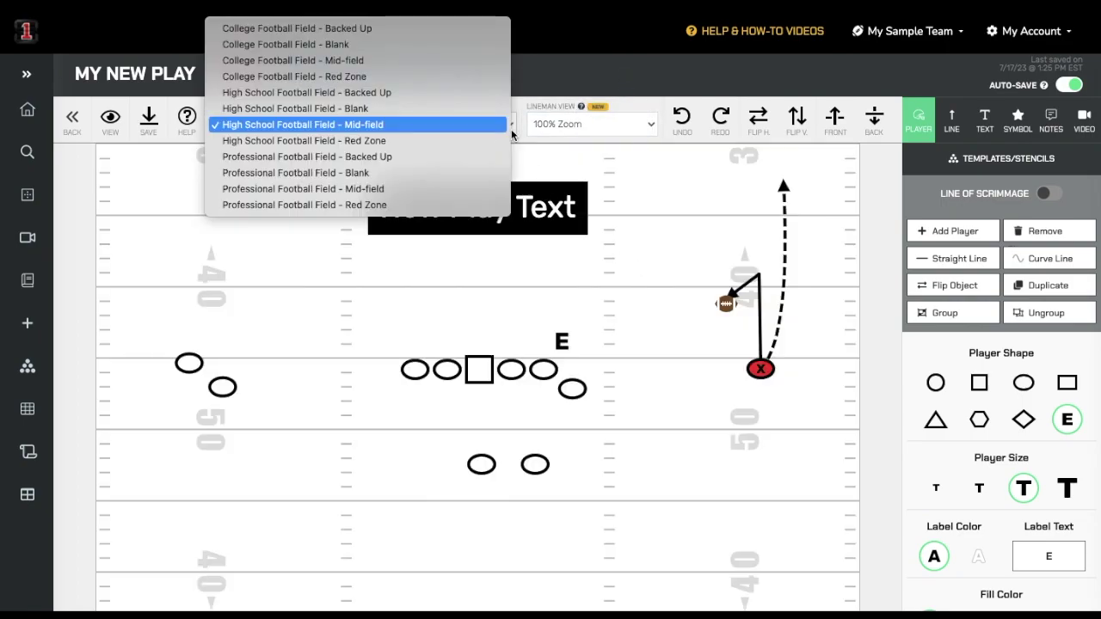
click(476, 112)
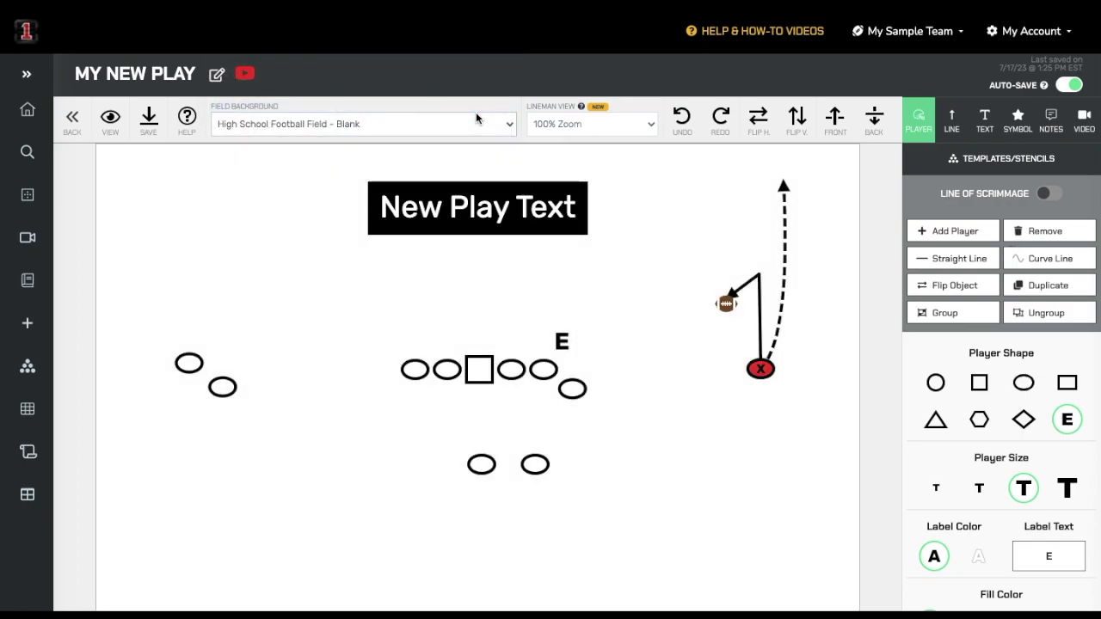
click(510, 125)
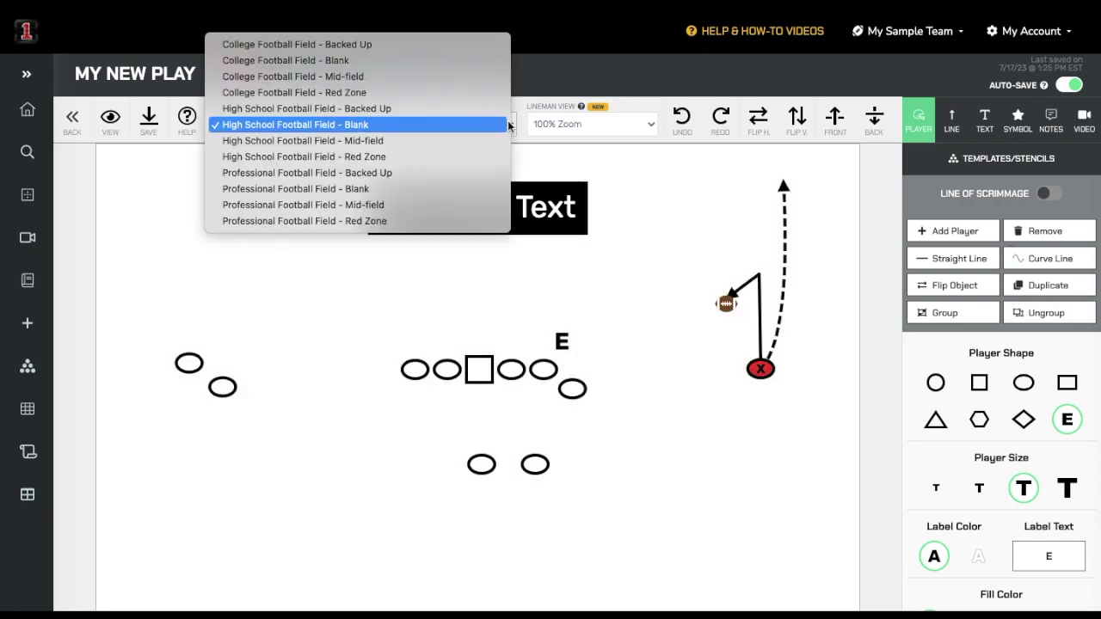
click(491, 140)
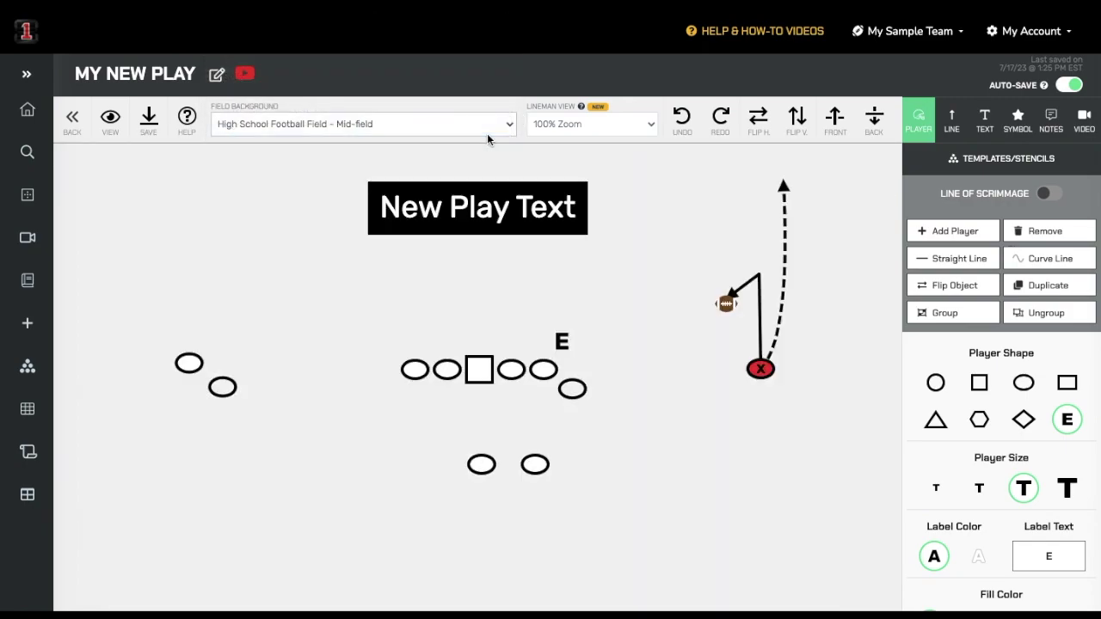